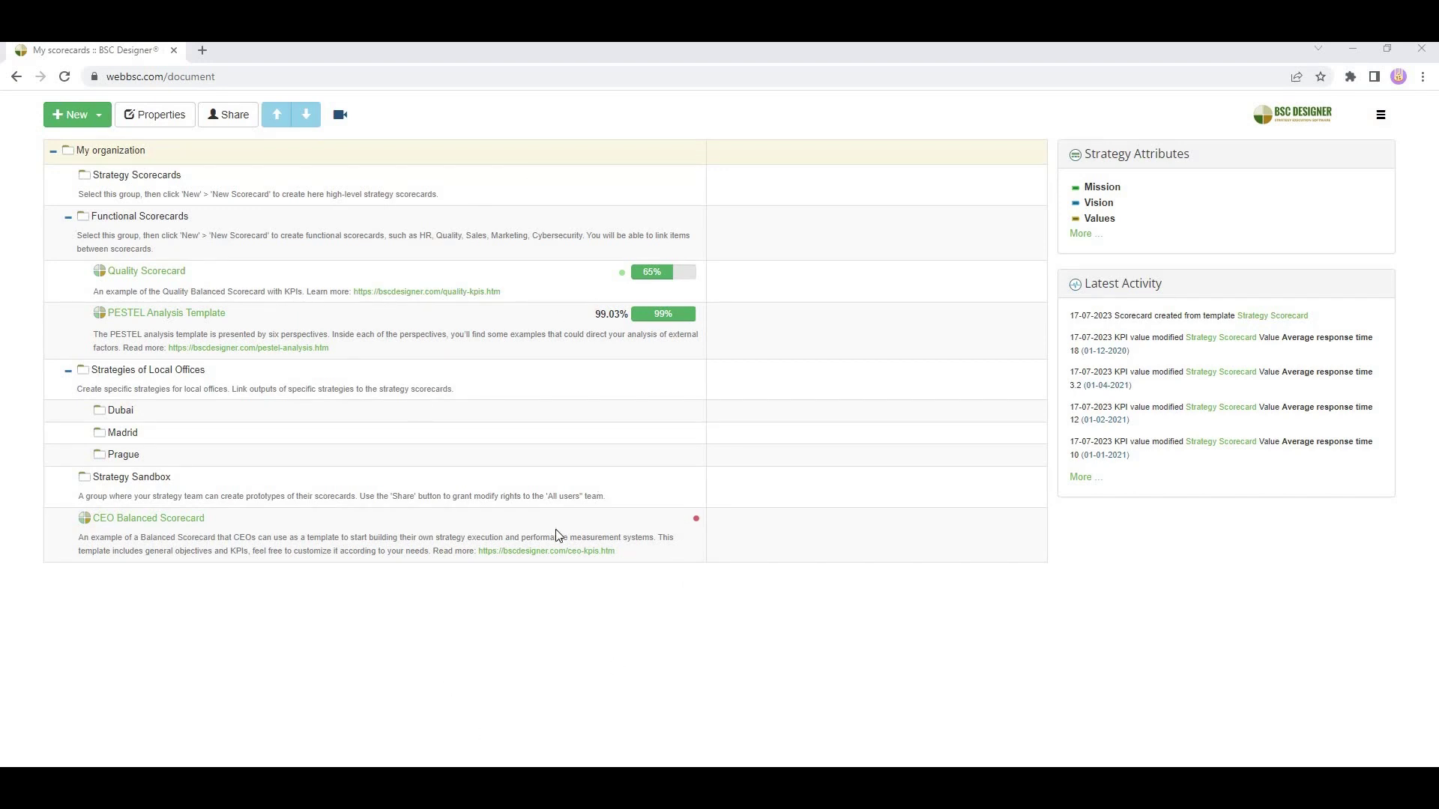
# - Begin a new scorecard and keep the Strategy Scorecard template after browsing More templates
pyautogui.click(77, 114)
pyautogui.click(96, 142)
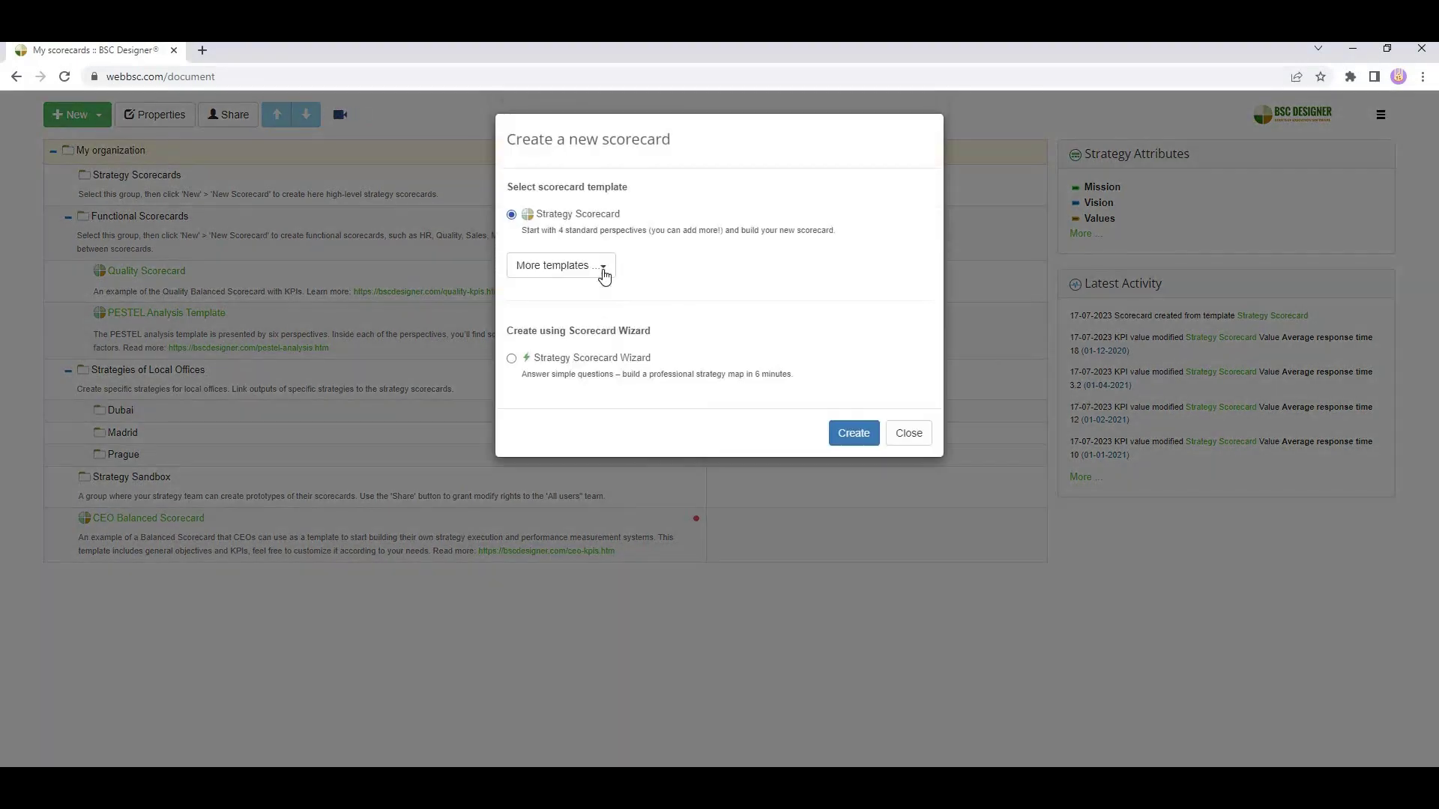
pyautogui.click(600, 267)
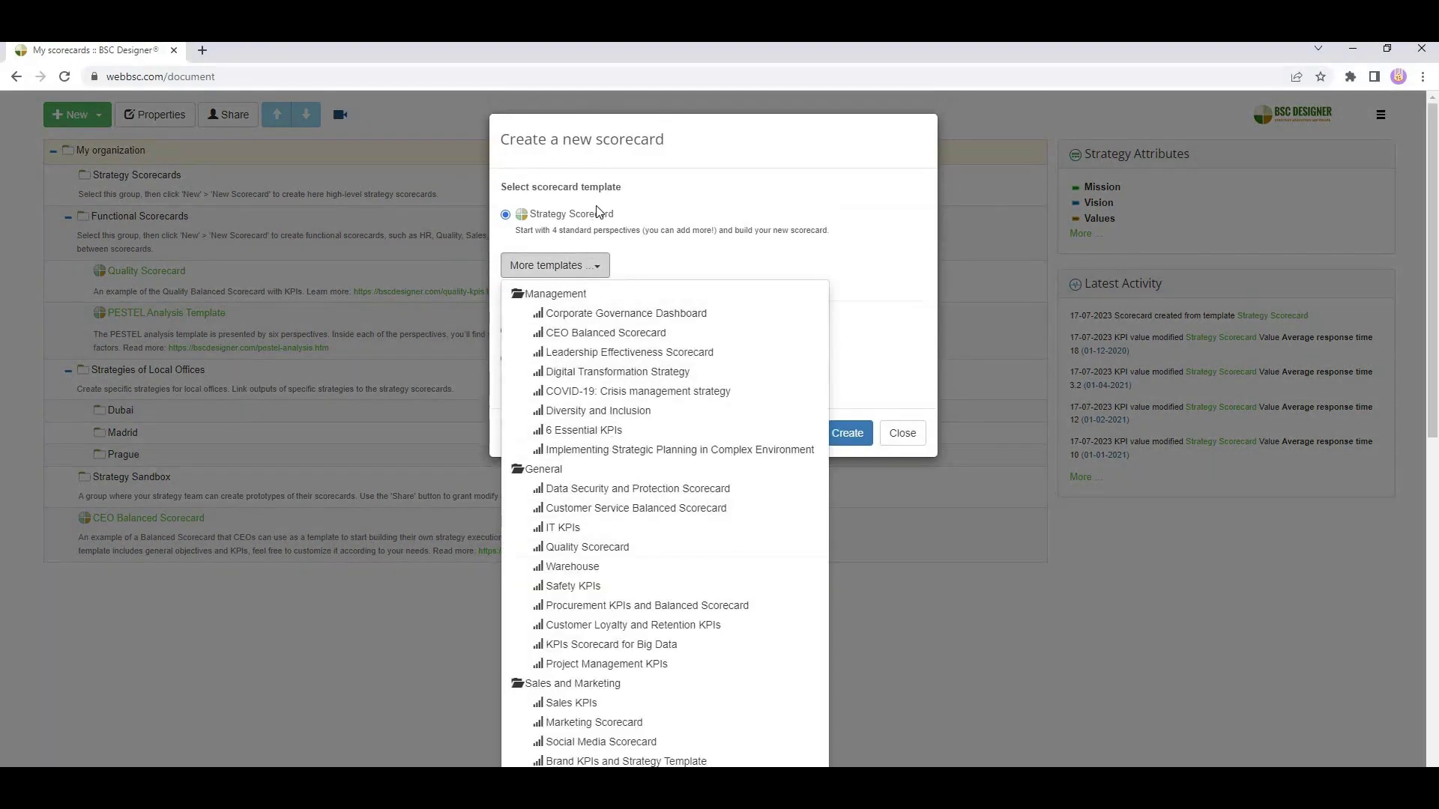
pyautogui.click(584, 229)
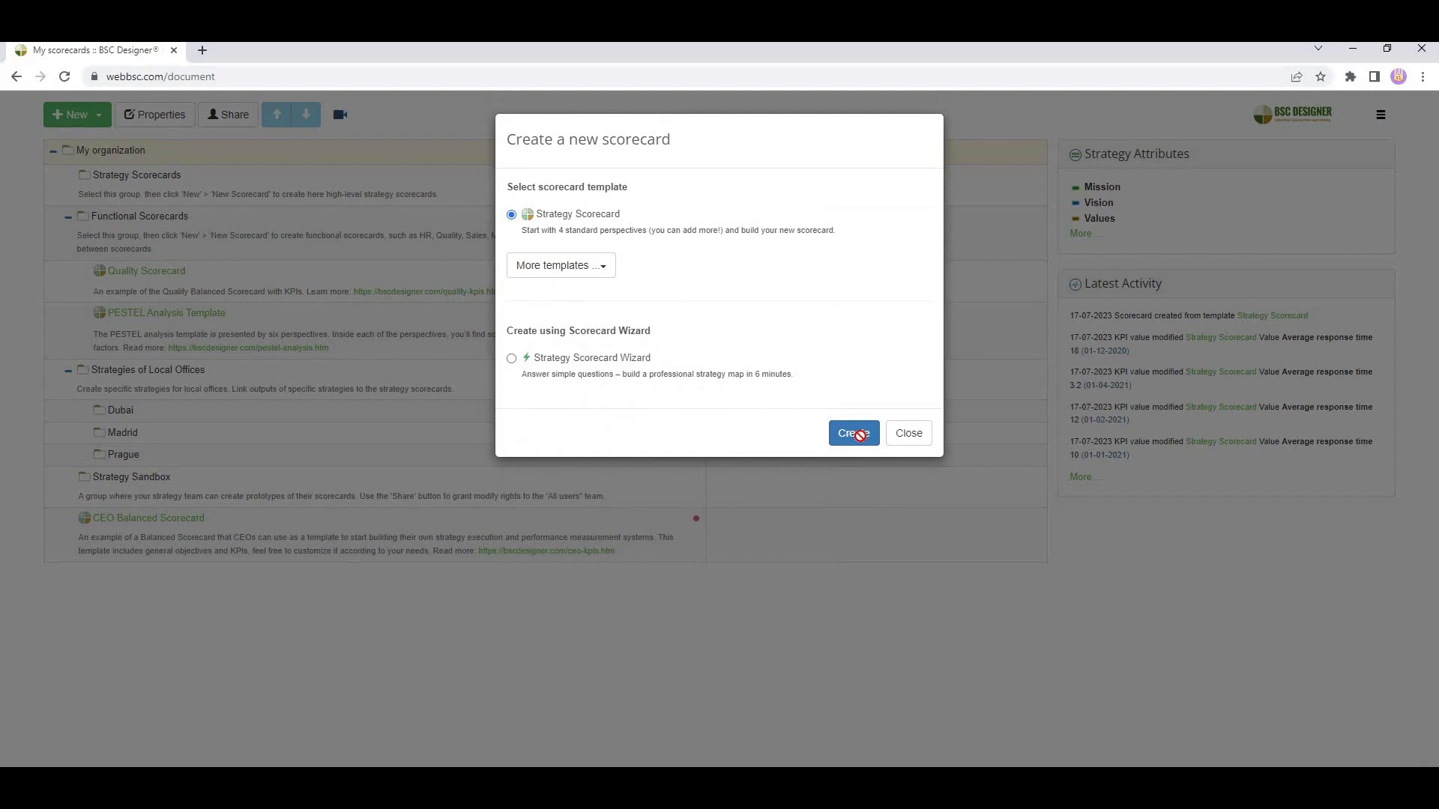
# - Create the Strategy Scorecard and add a goal 'Improve quality of the product' under Internal Business Processes
pyautogui.click(859, 435)
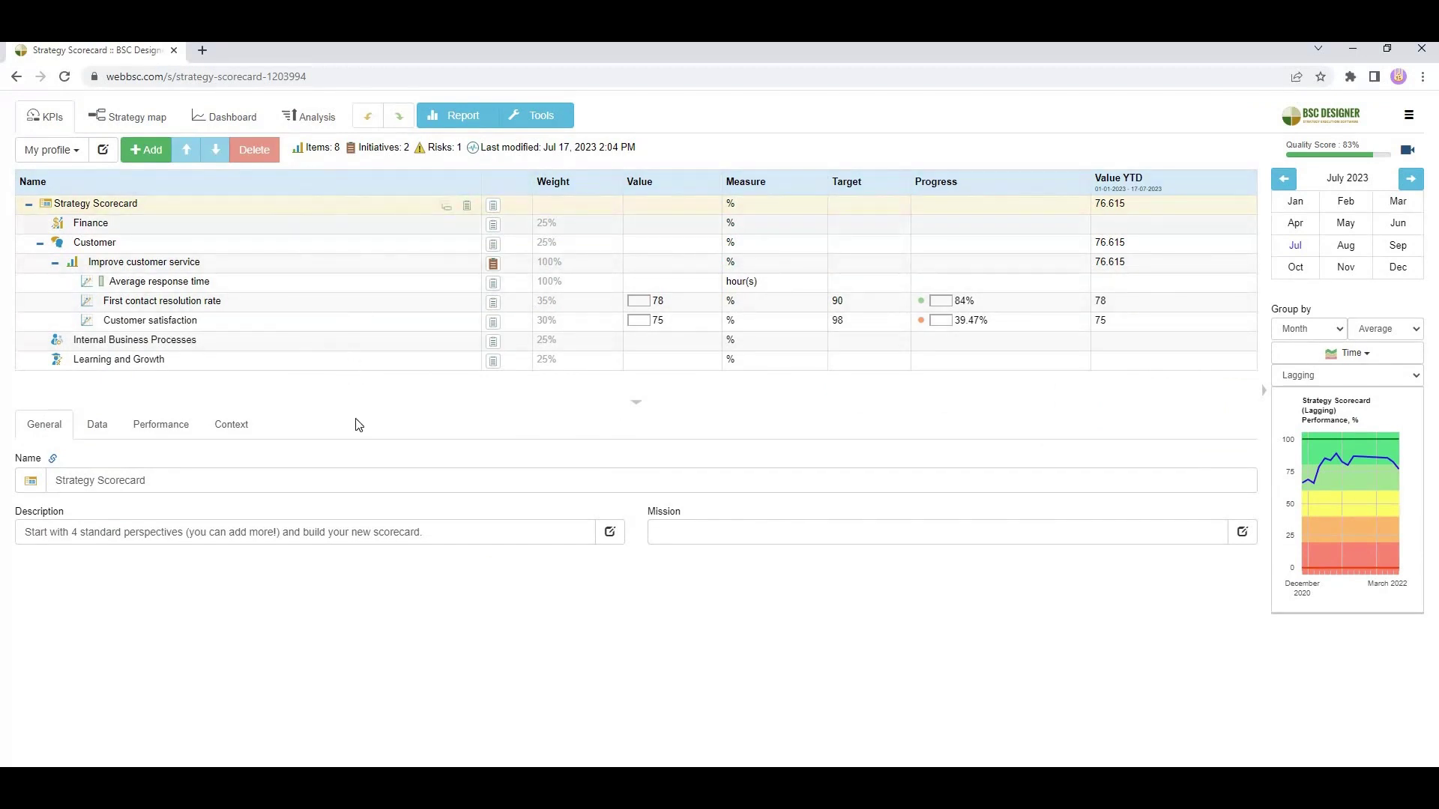
pyautogui.click(322, 269)
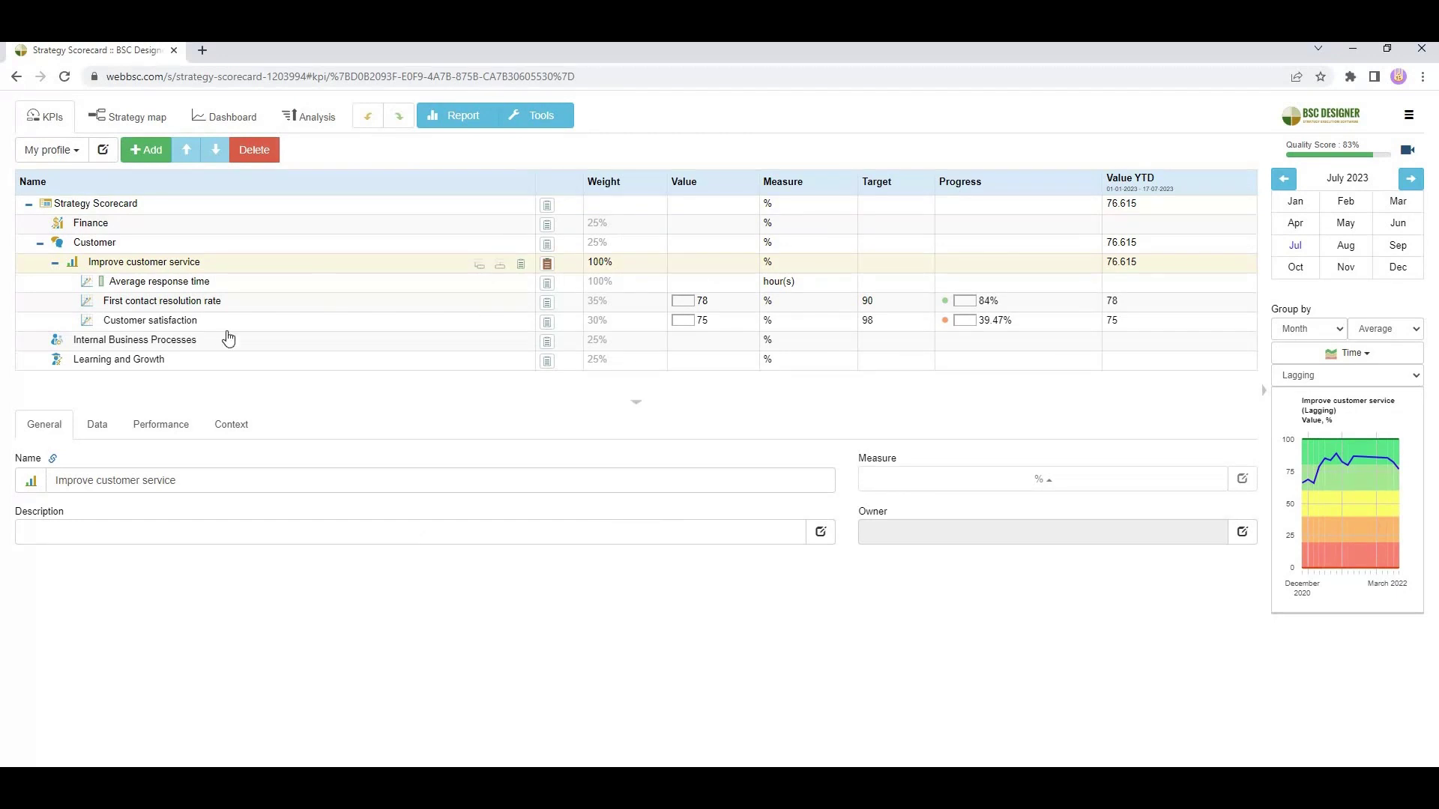
pyautogui.click(203, 344)
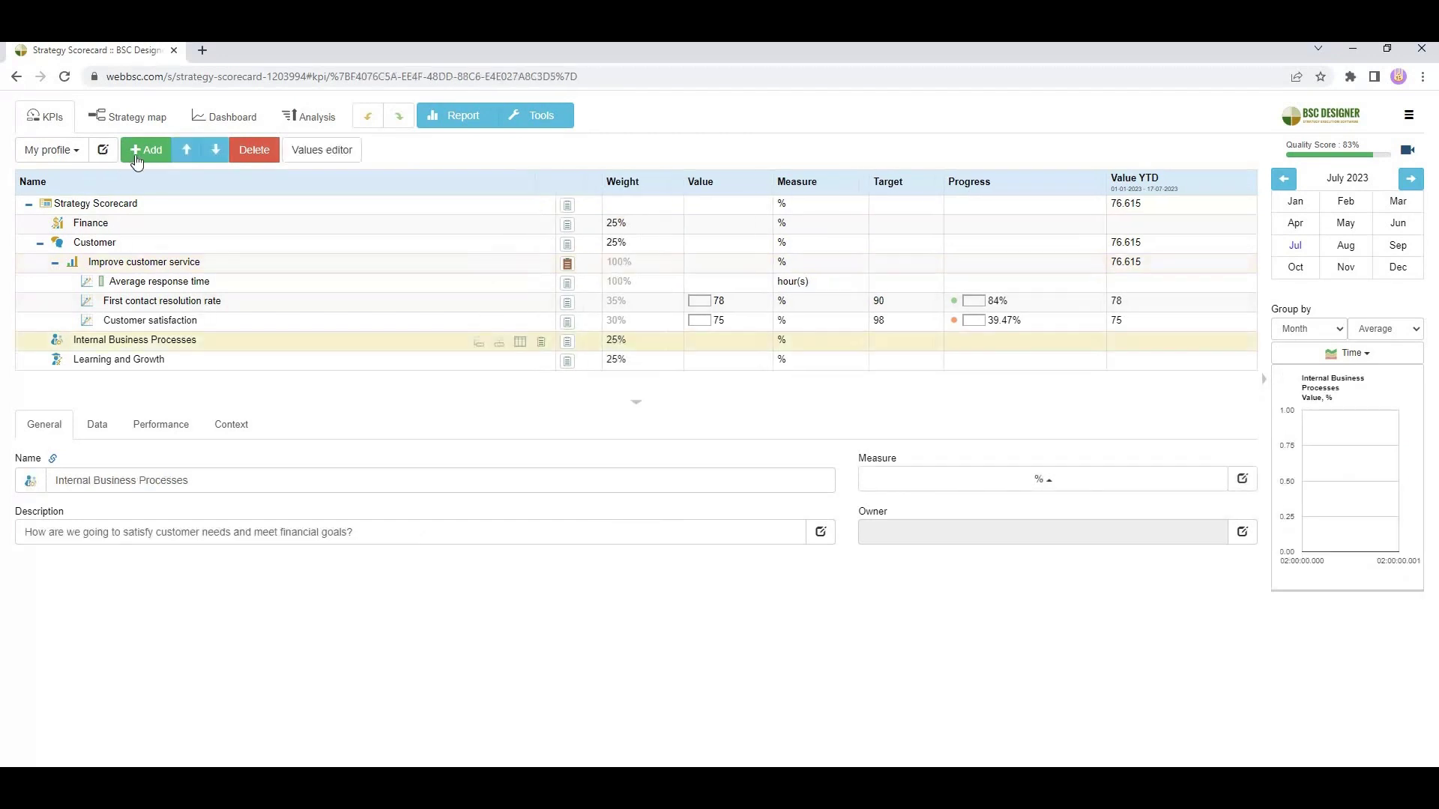
pyautogui.click(135, 158)
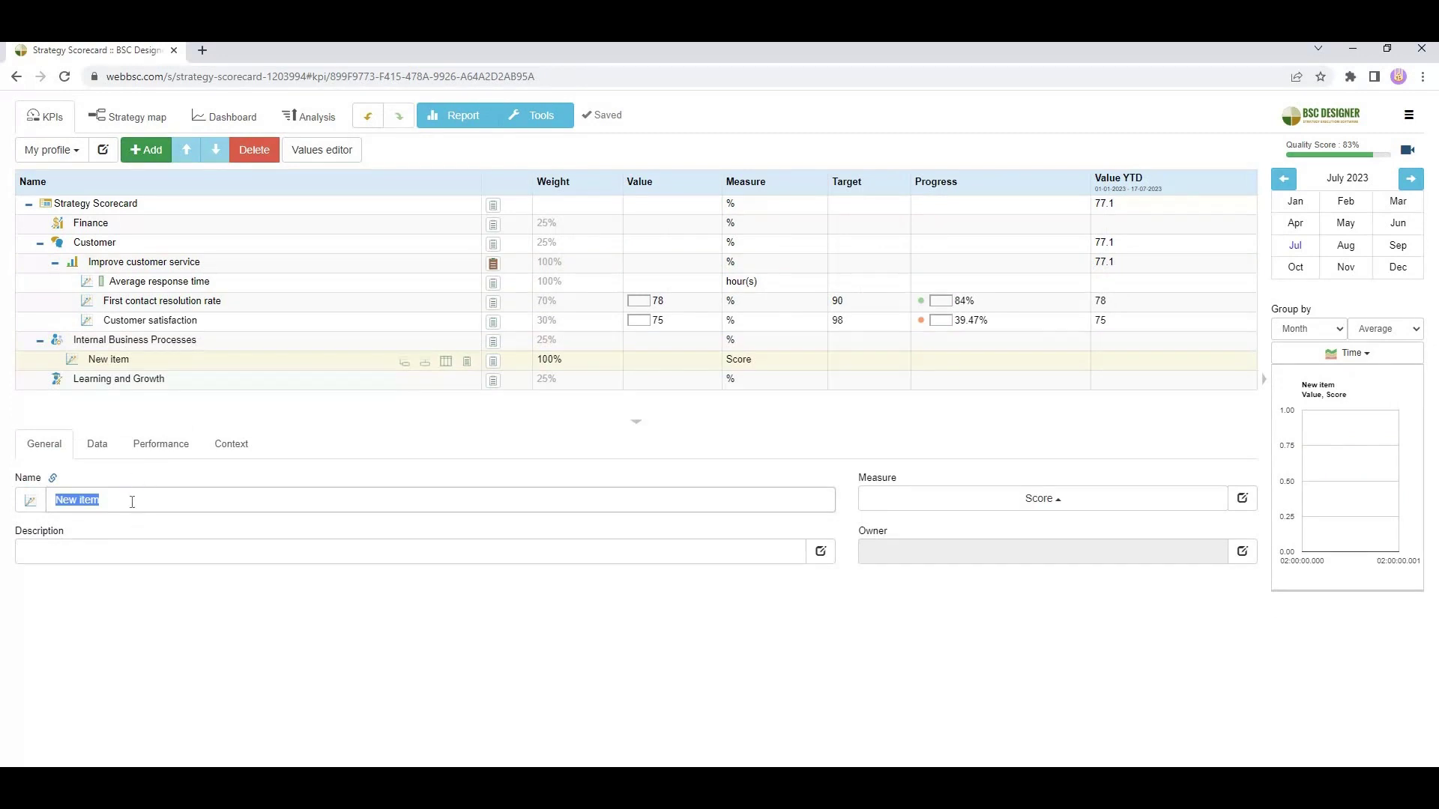
pyautogui.press('BackSpace')
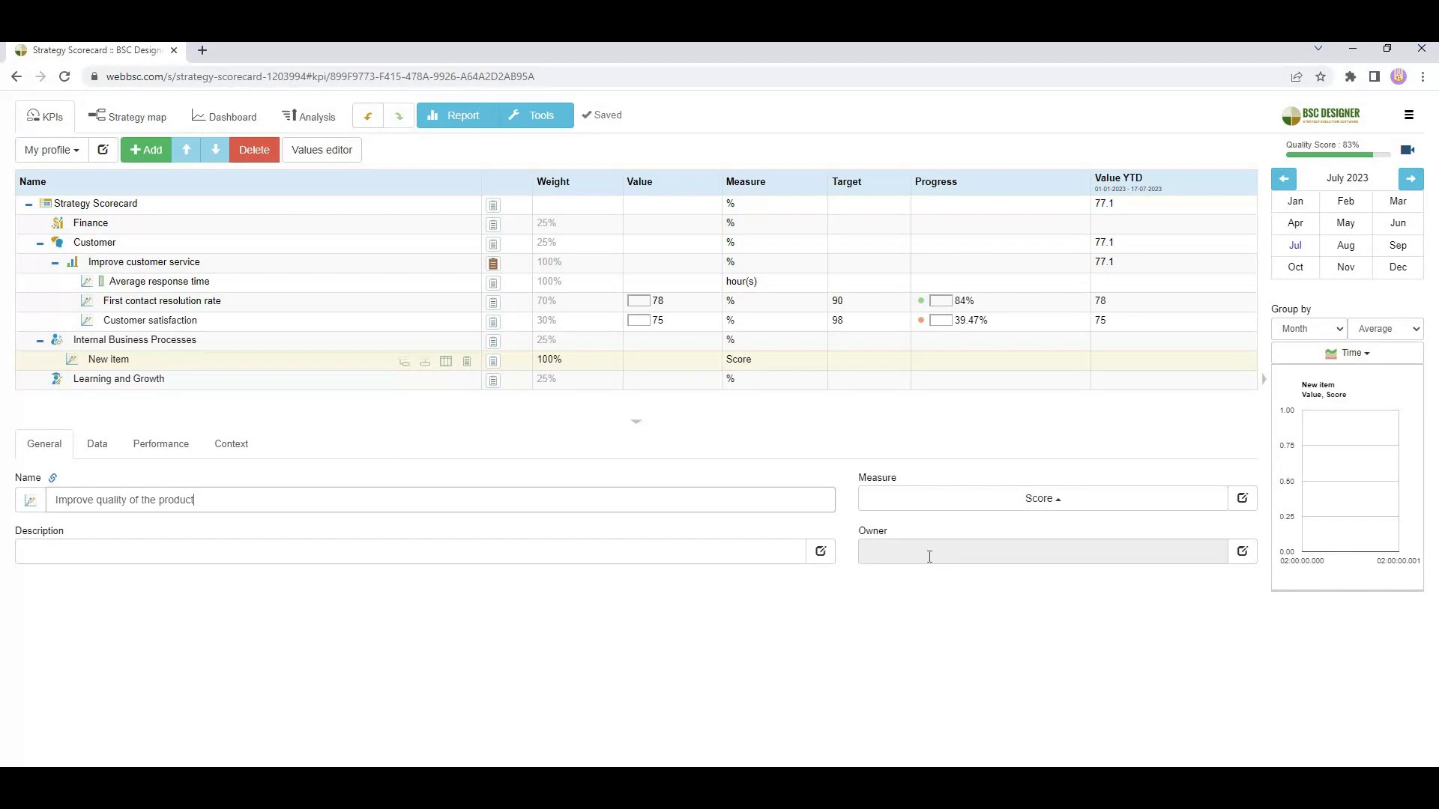
# - Rename the goal's child KPI 'The number of problems reported' and describe its customer-experience impact
pyautogui.press('Return')
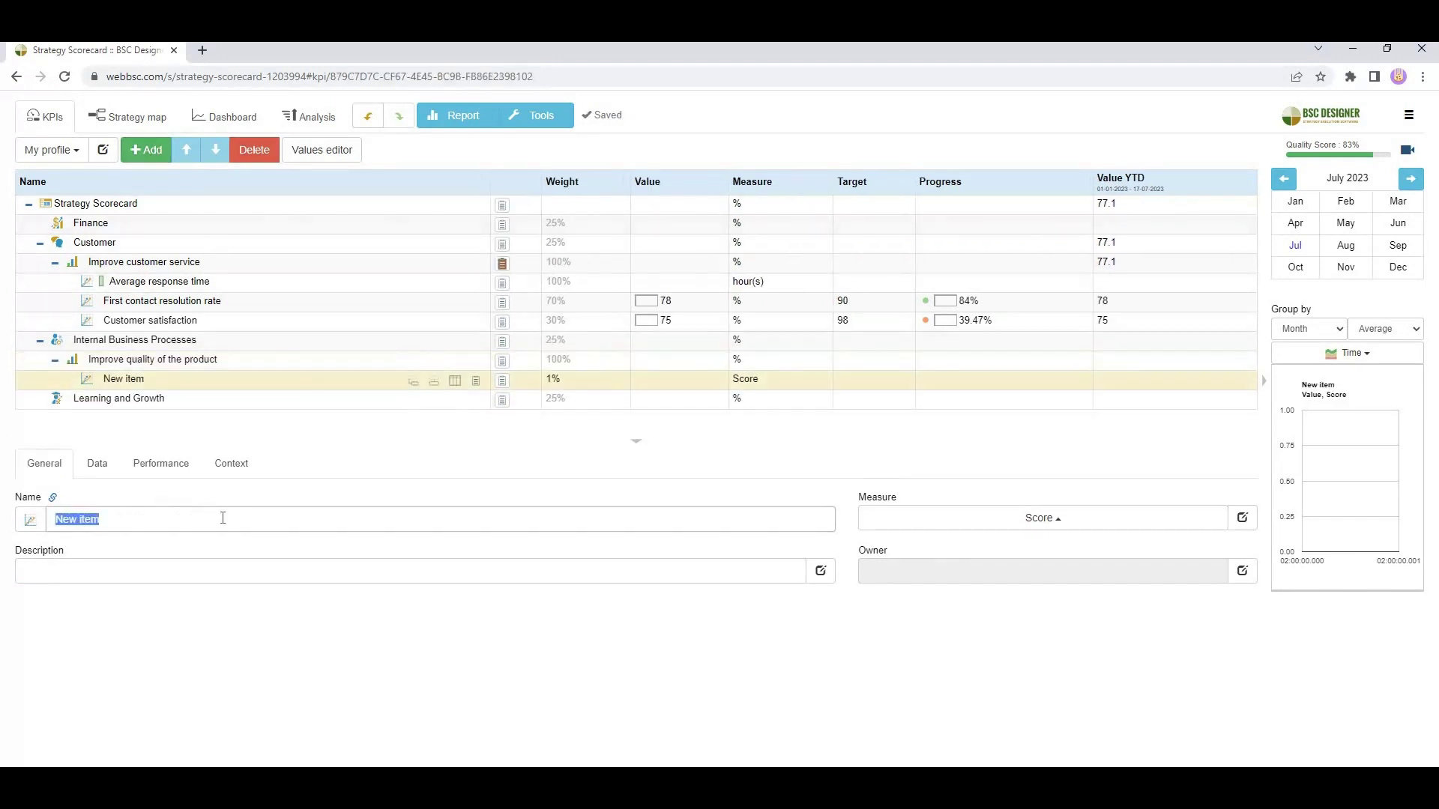
pyautogui.doubleClick(223, 517)
pyautogui.write('The number of problems reported')
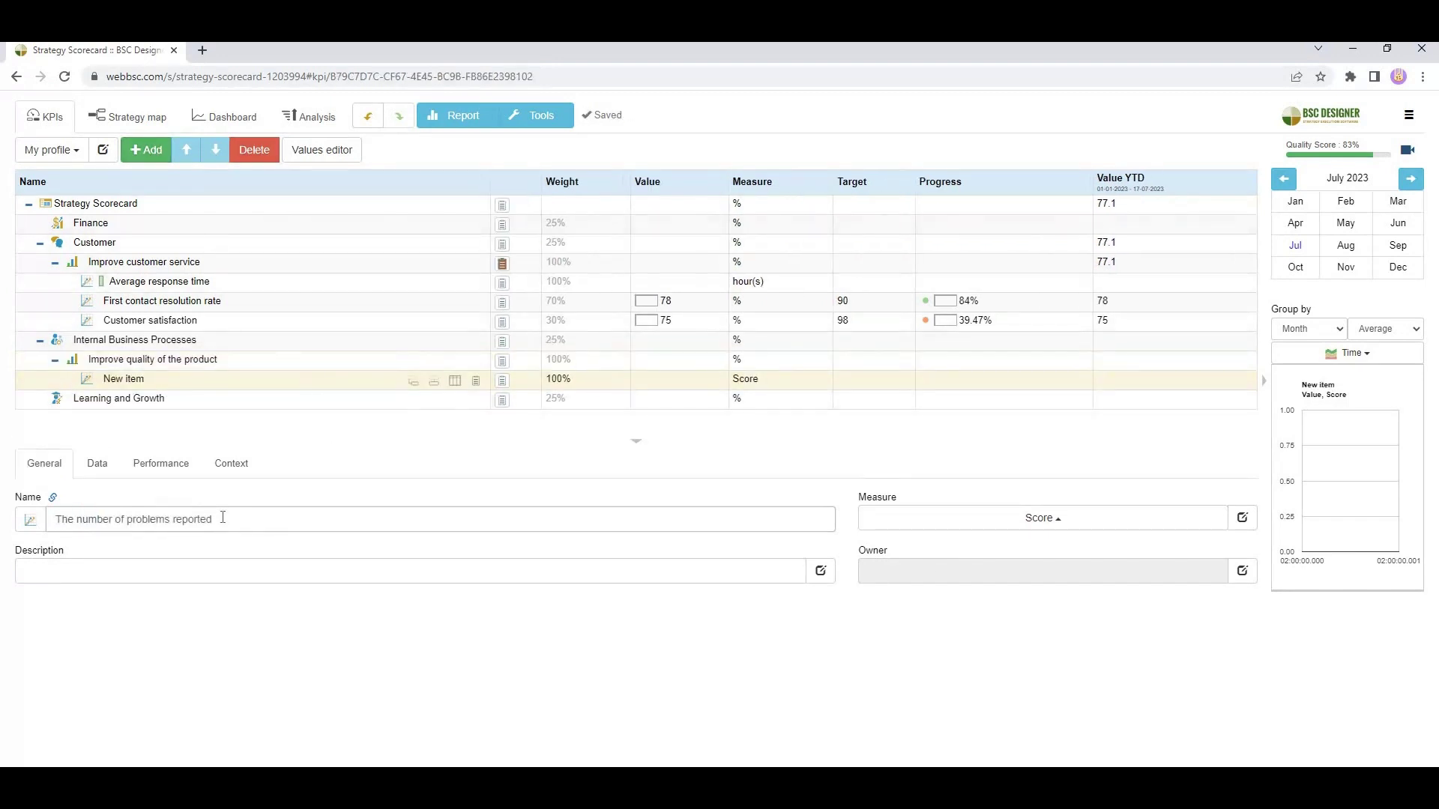
pyautogui.click(238, 468)
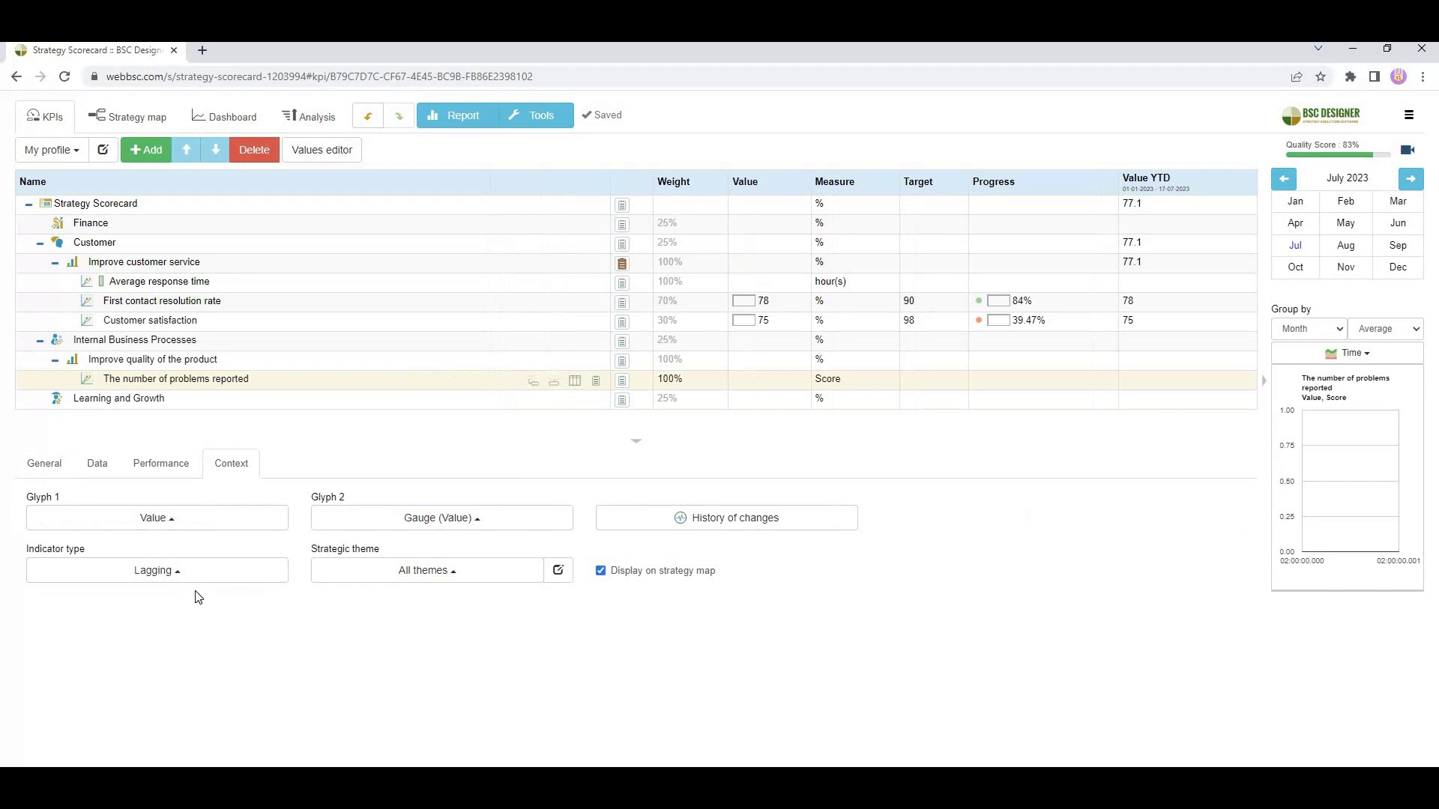
pyautogui.click(54, 472)
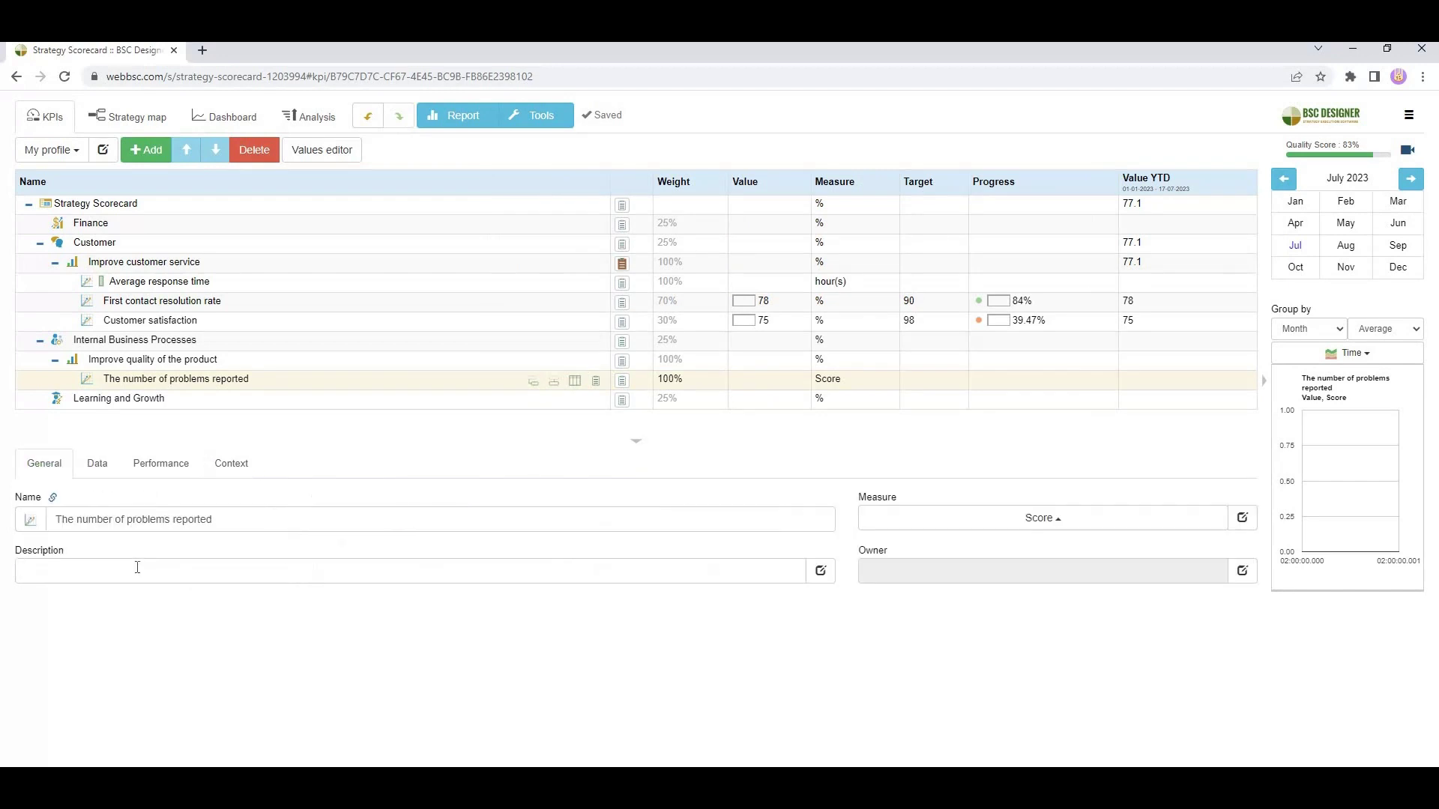
pyautogui.click(137, 568)
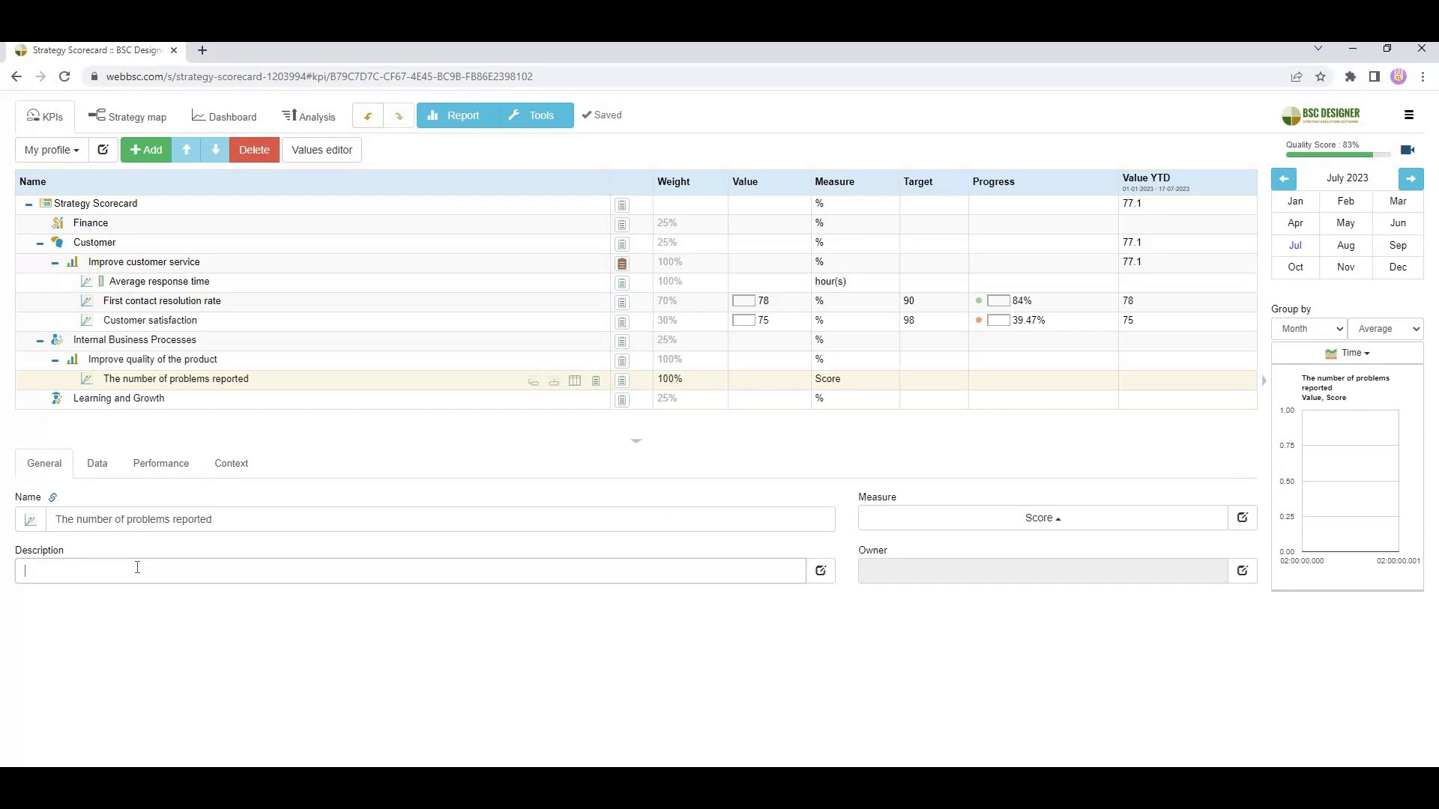
pyautogui.write("The problems that had a direct effect on the customer's experience")
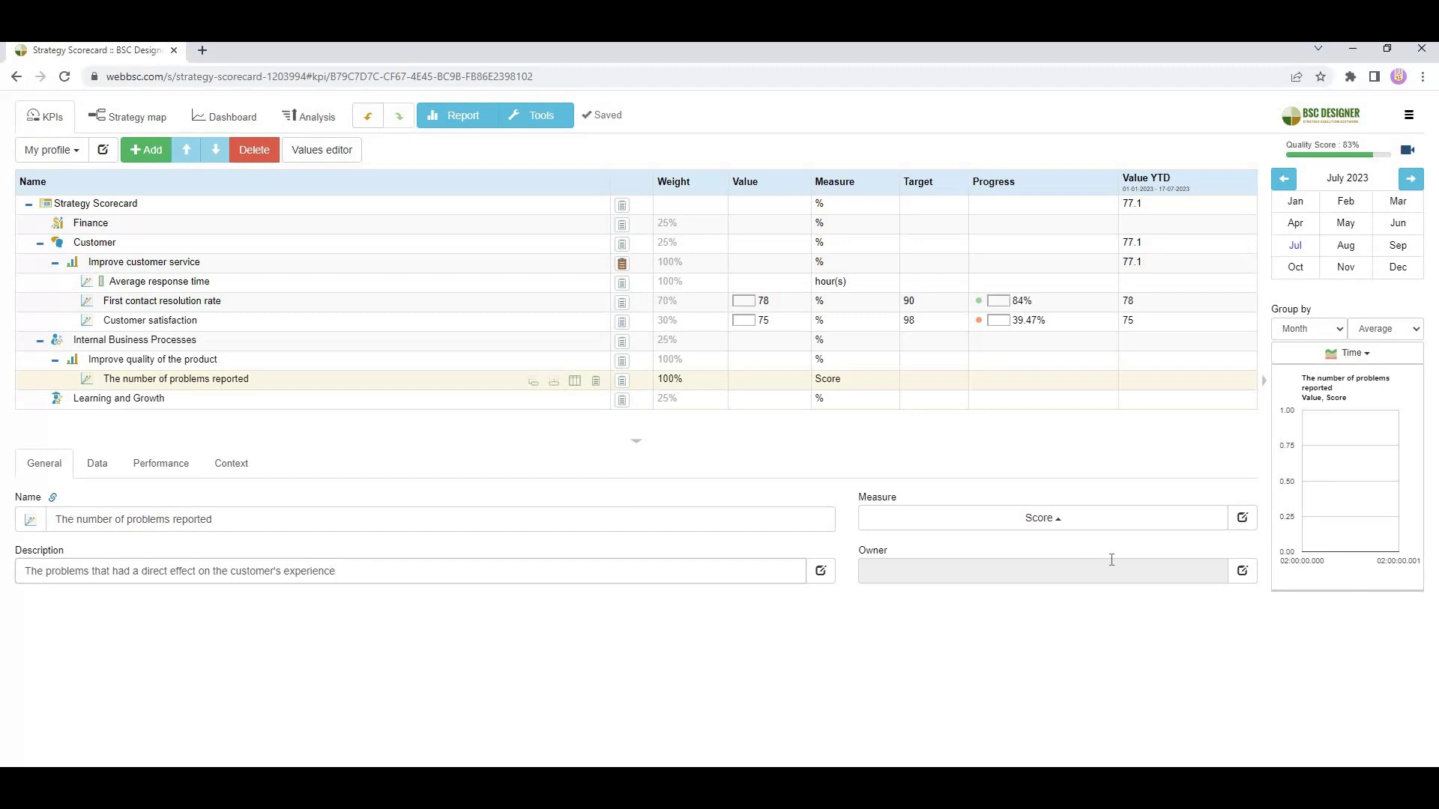
# - Measure the problems-reported KPI in #, with baseline 12 and a July 2023 target of 2
pyautogui.click(1243, 518)
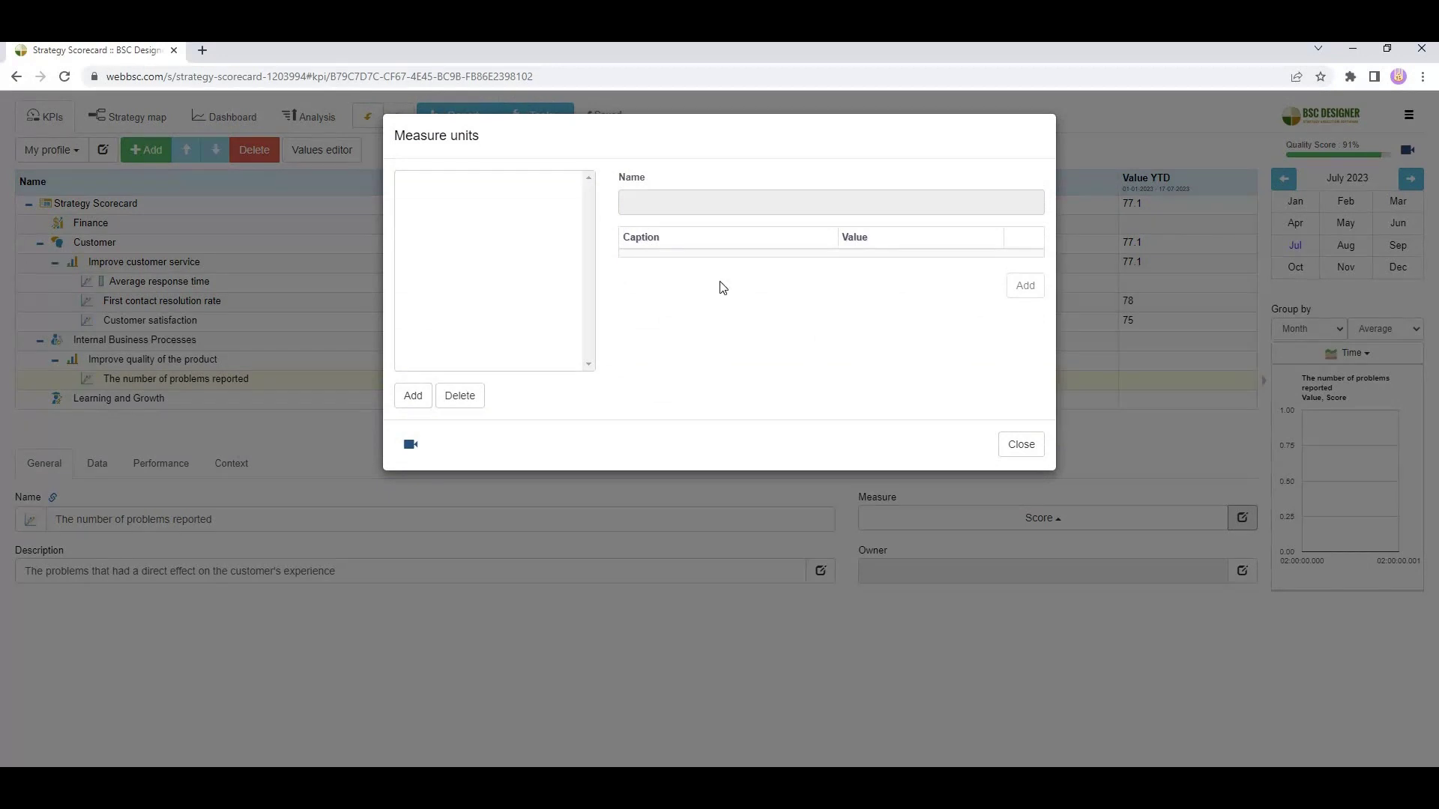
pyautogui.click(1021, 446)
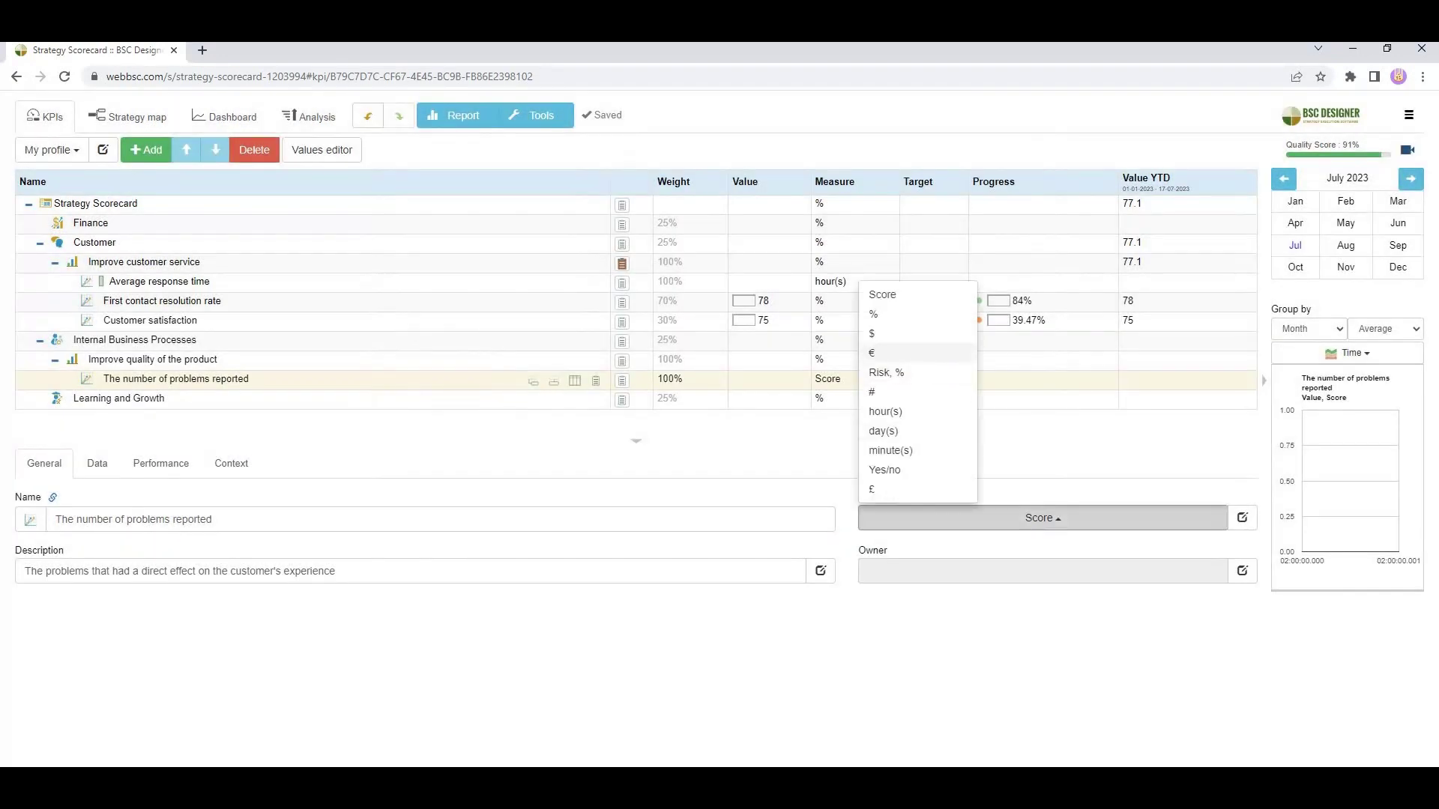
pyautogui.press('Return')
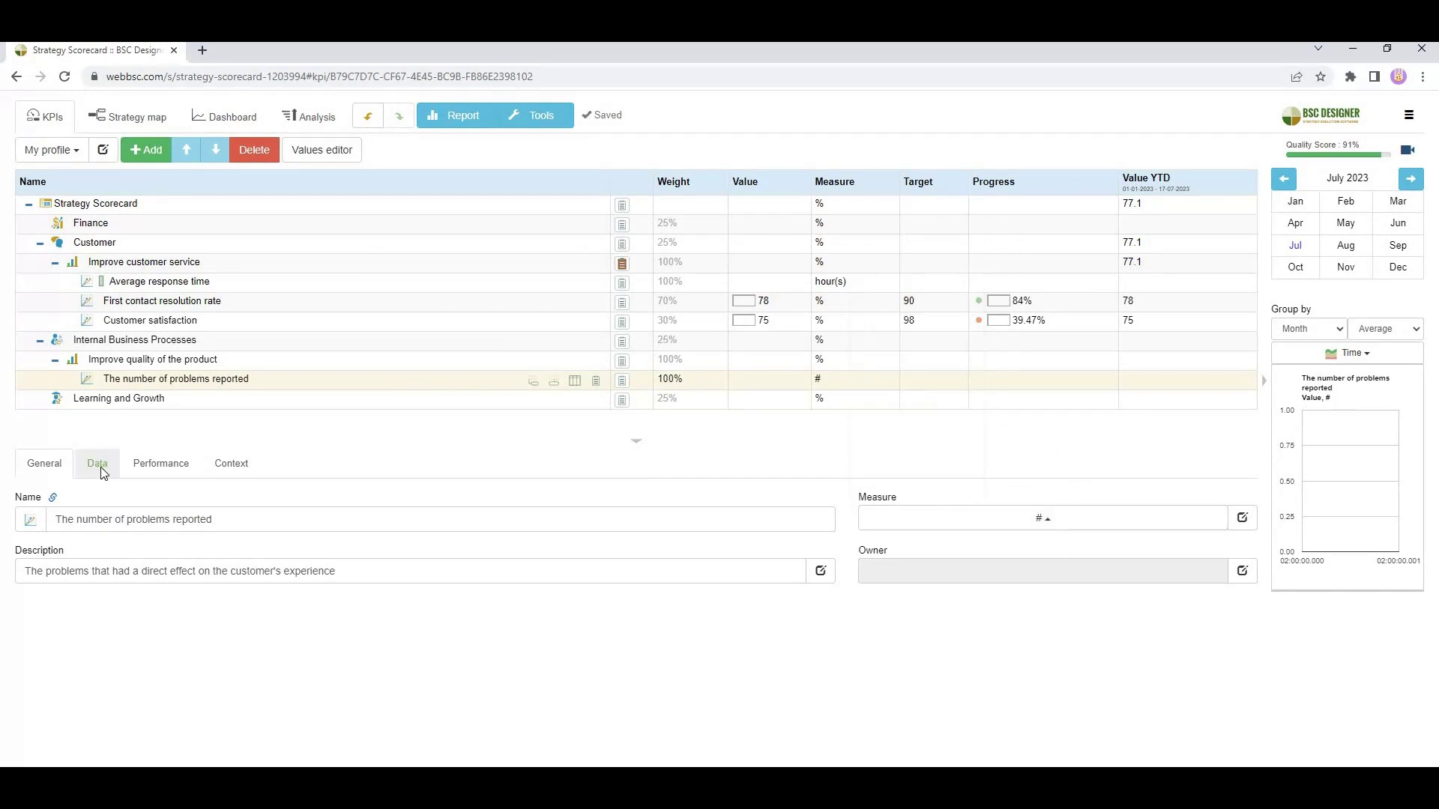
pyautogui.click(98, 466)
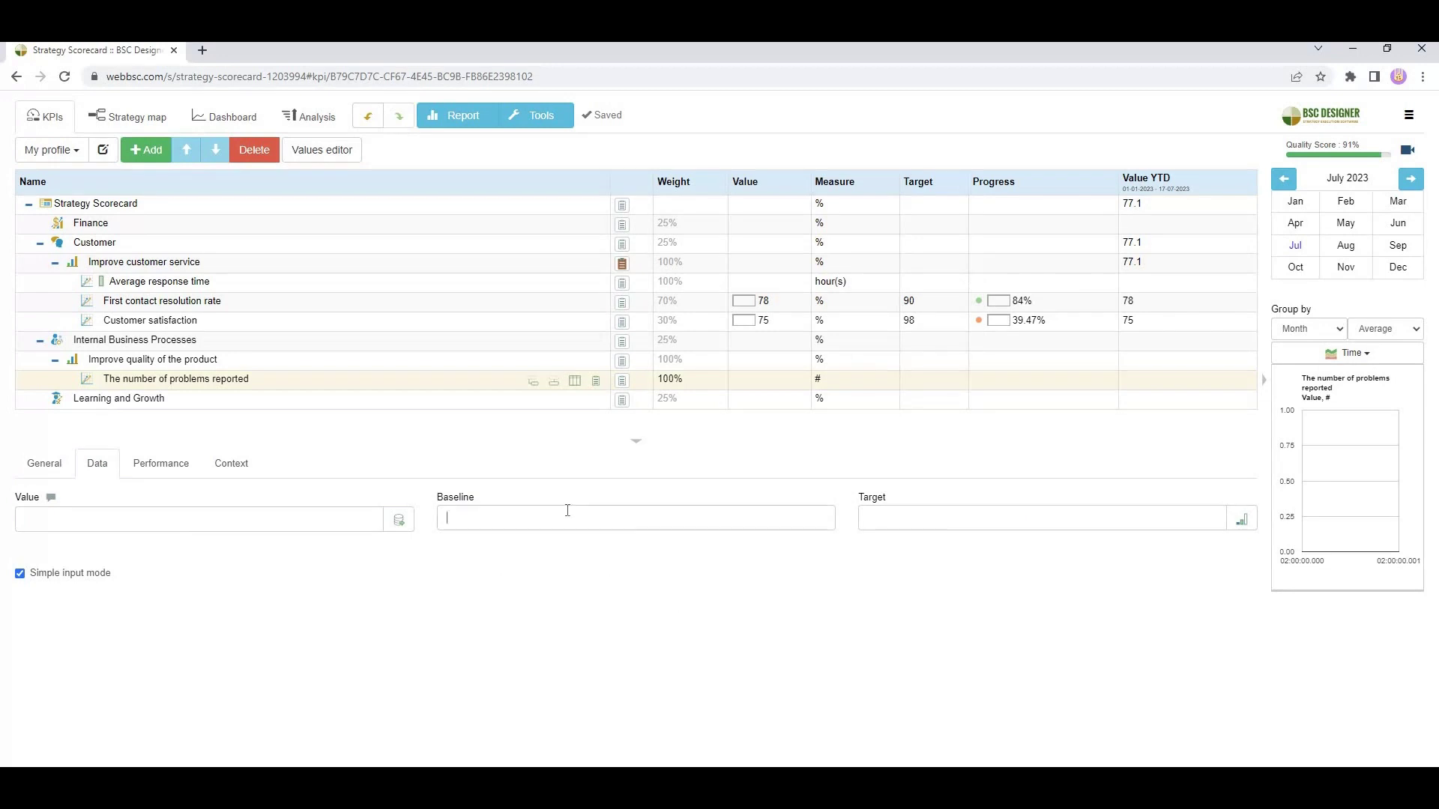
pyautogui.write('12')
pyautogui.click(1032, 517)
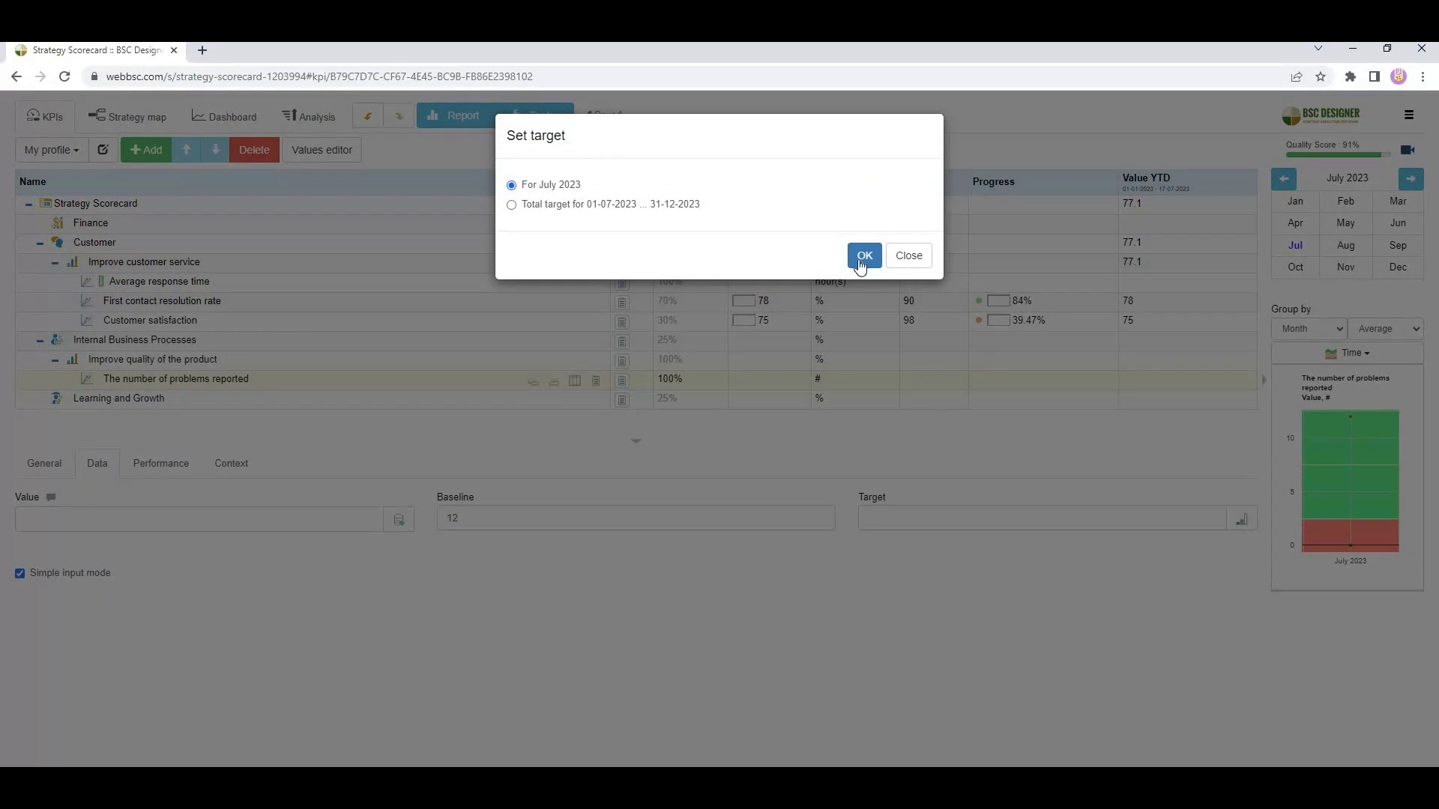
pyautogui.press('Return')
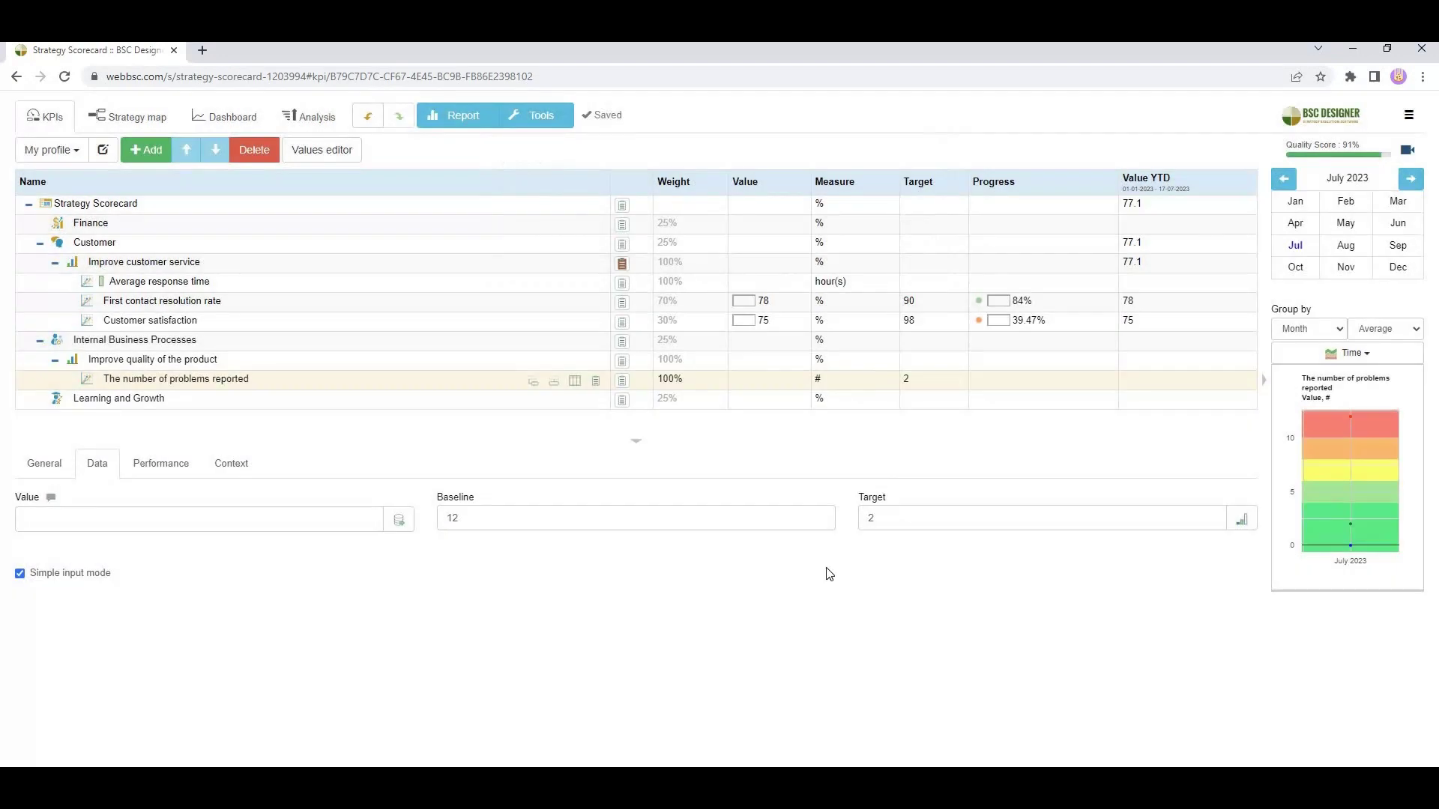
# - Enter August 2023 data for the problems-reported KPI: value 5, baseline 12, target 3
pyautogui.click(242, 515)
pyautogui.write('7')
pyautogui.click(1348, 252)
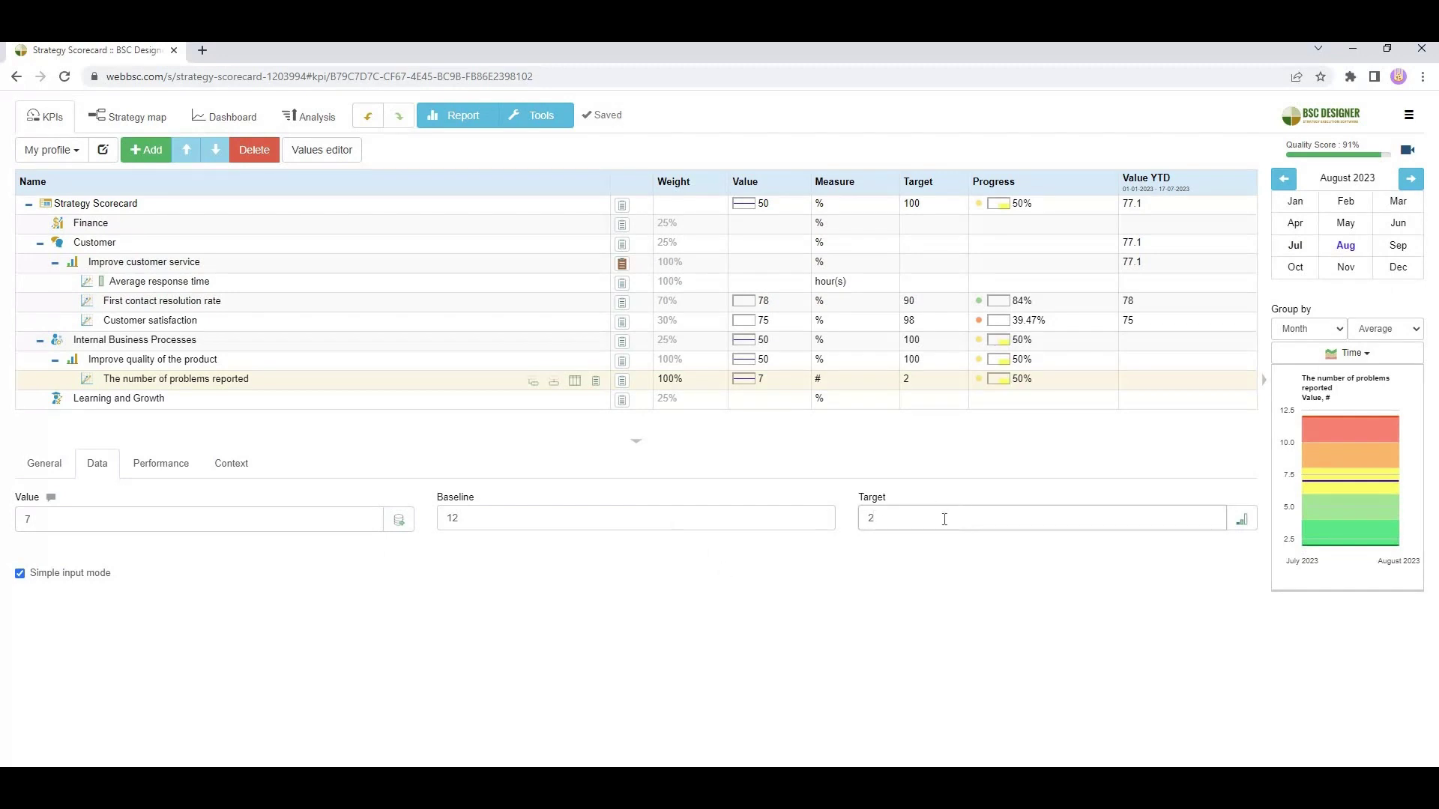
pyautogui.doubleClick(945, 520)
pyautogui.write('3')
pyautogui.doubleClick(159, 523)
pyautogui.write('5')
pyautogui.press('Return')
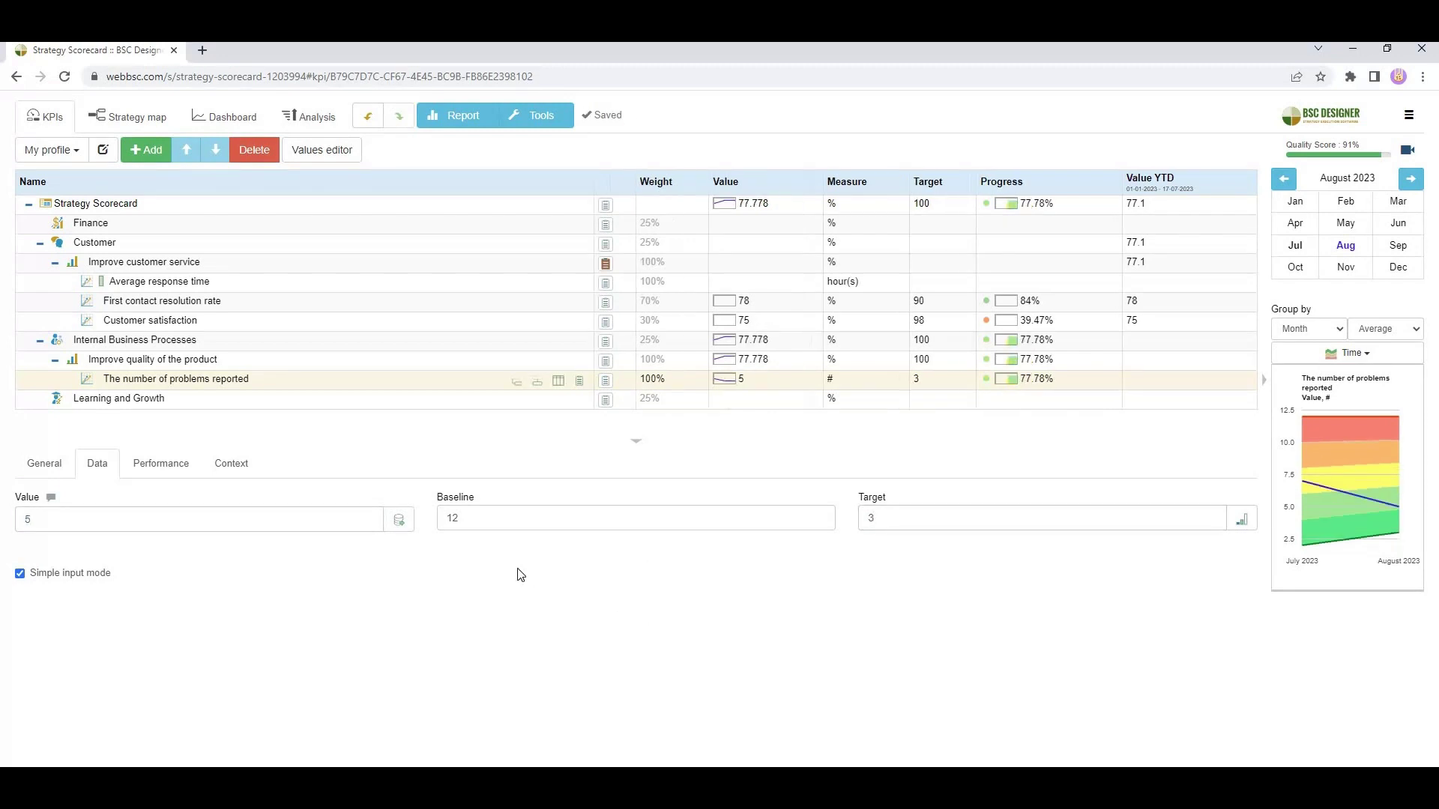
pyautogui.click(337, 151)
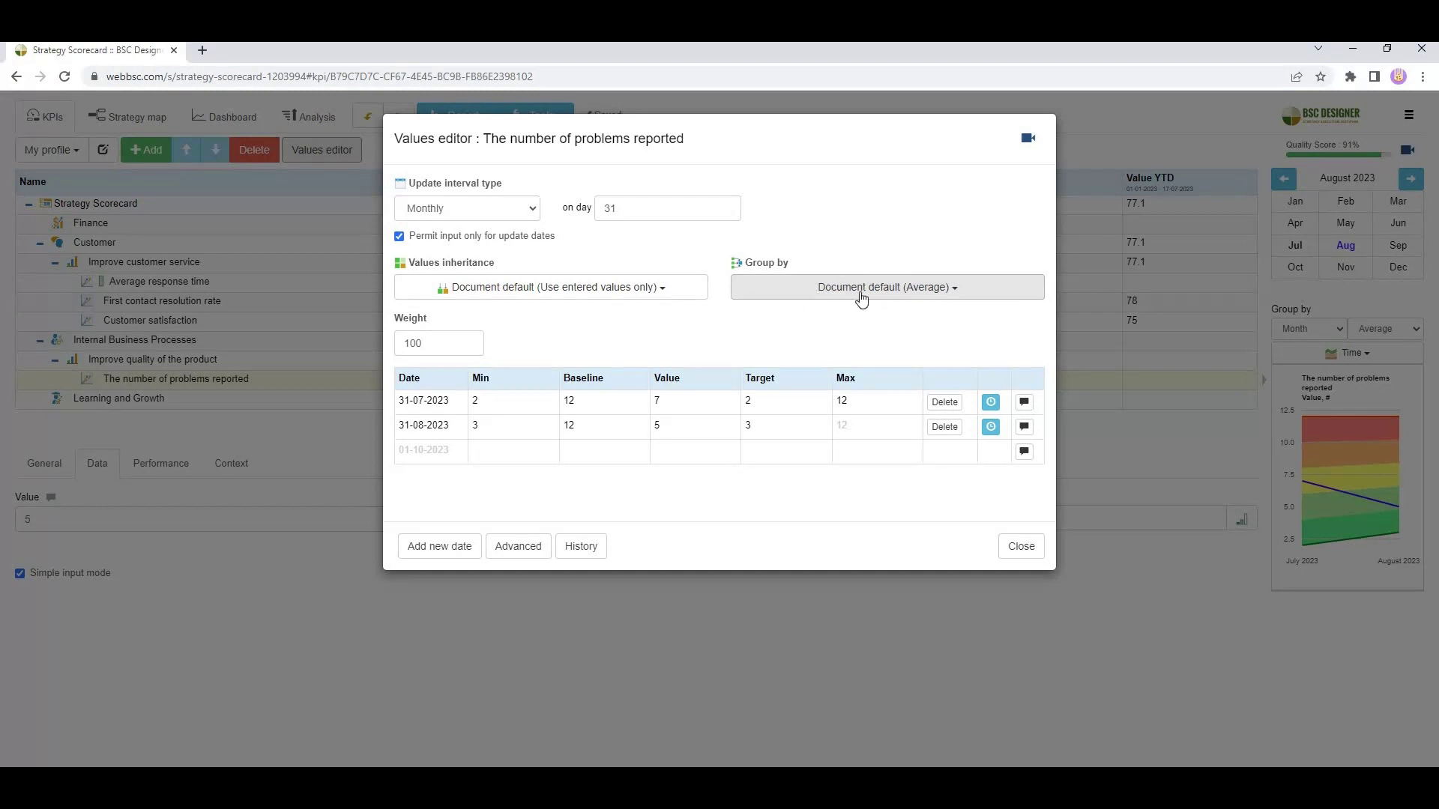
pyautogui.click(1015, 550)
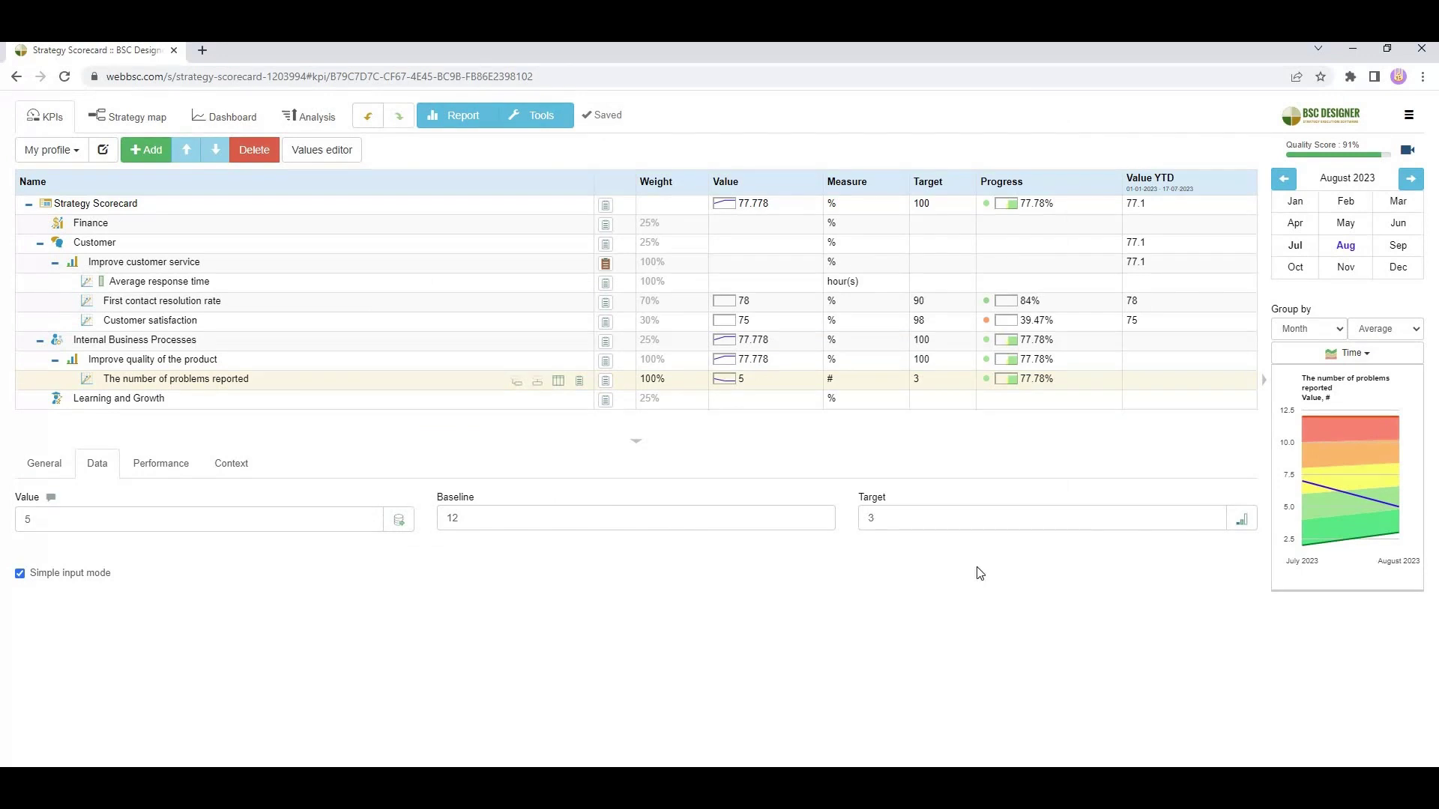
pyautogui.click(396, 521)
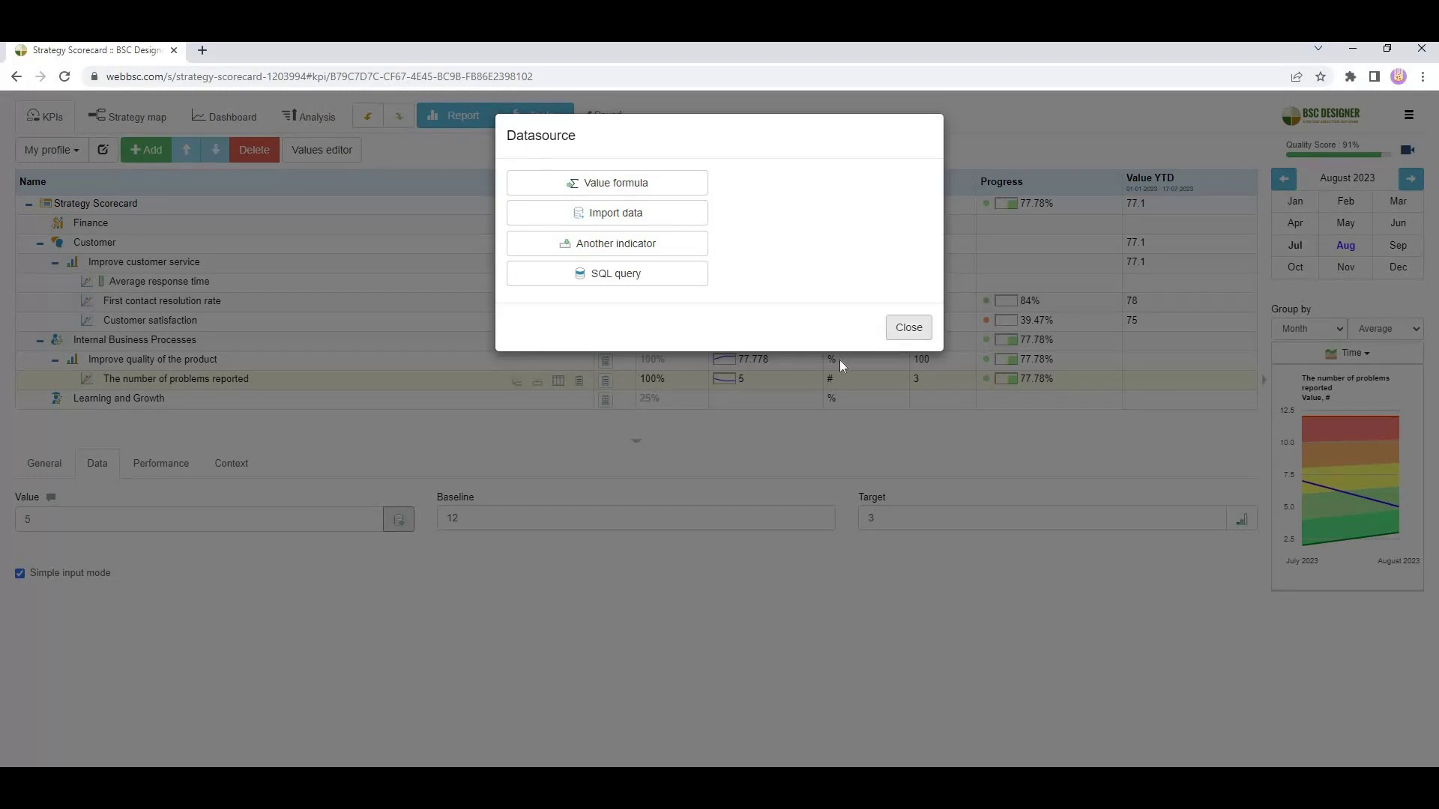
pyautogui.press('Escape')
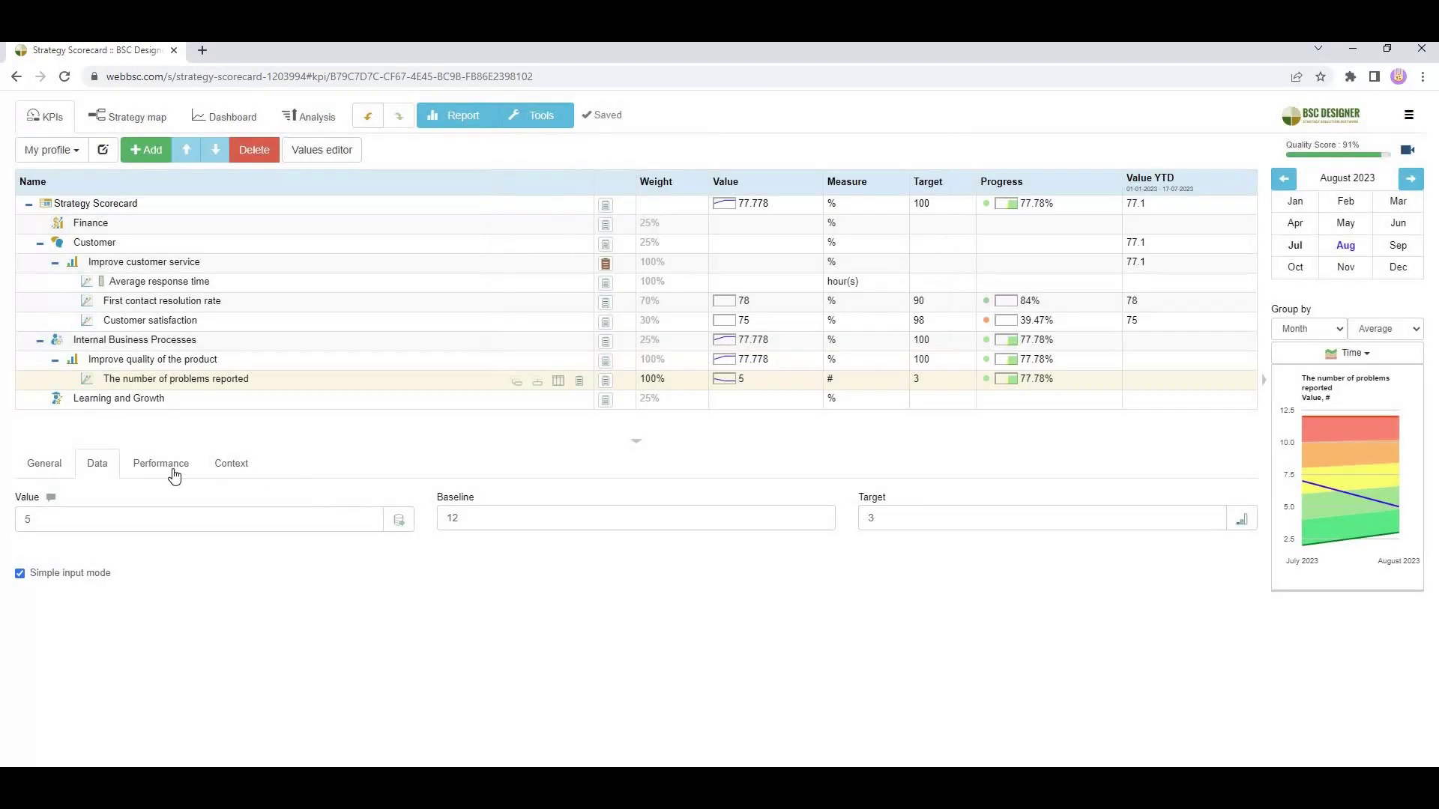
# - Inspect the KPI's weight and linear minimize optimization, glance at the quality goal, then reselect the KPI
pyautogui.click(173, 470)
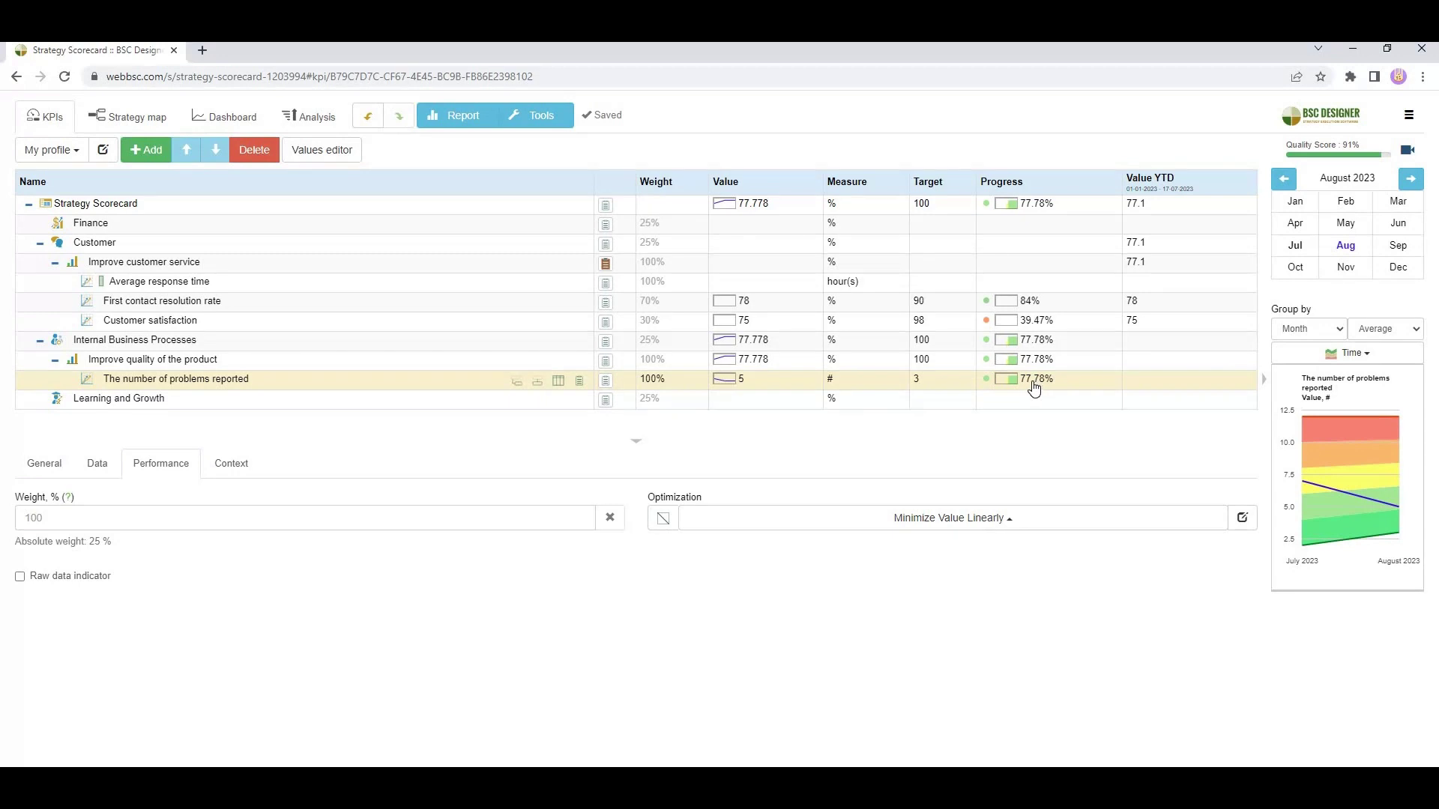
pyautogui.click(1242, 517)
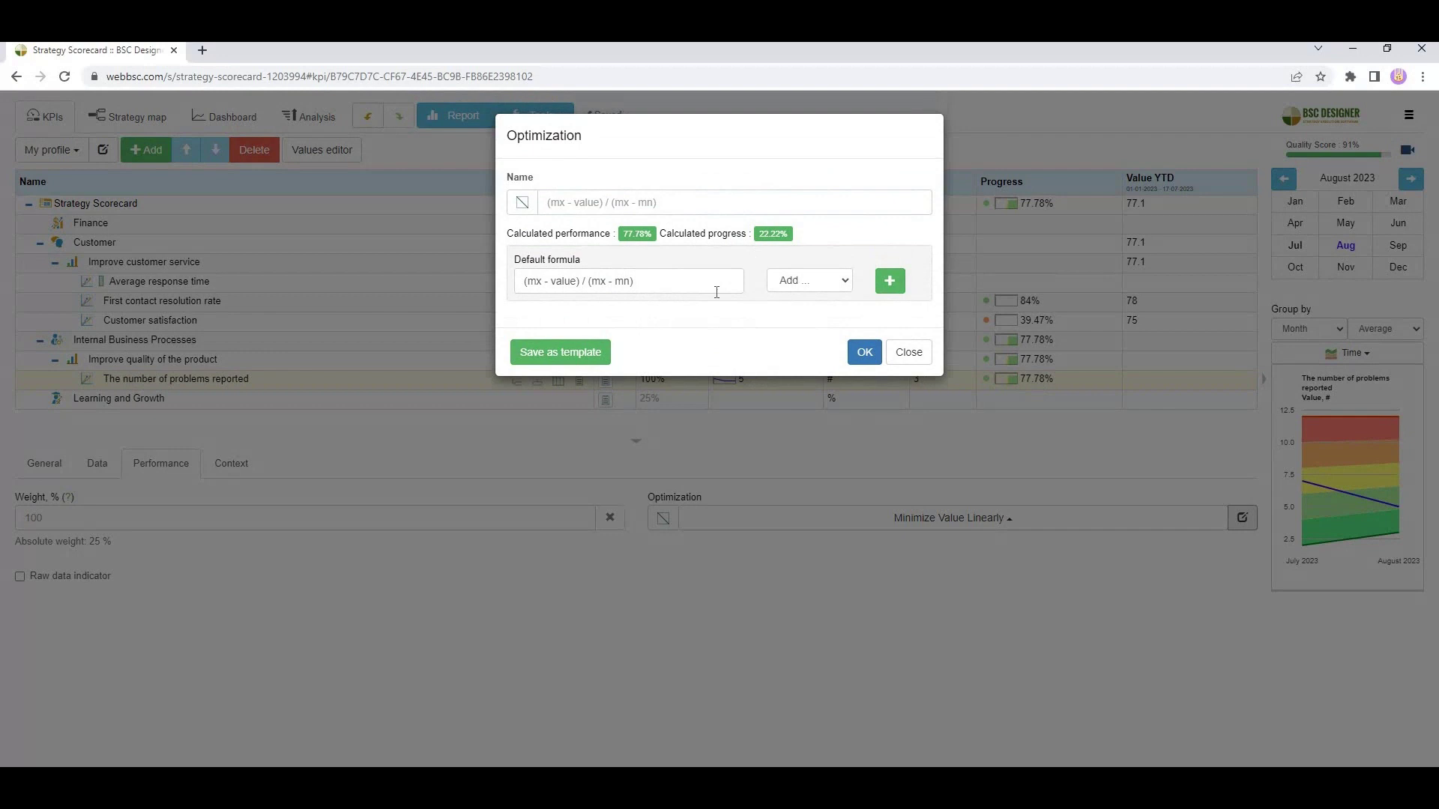
pyautogui.click(410, 469)
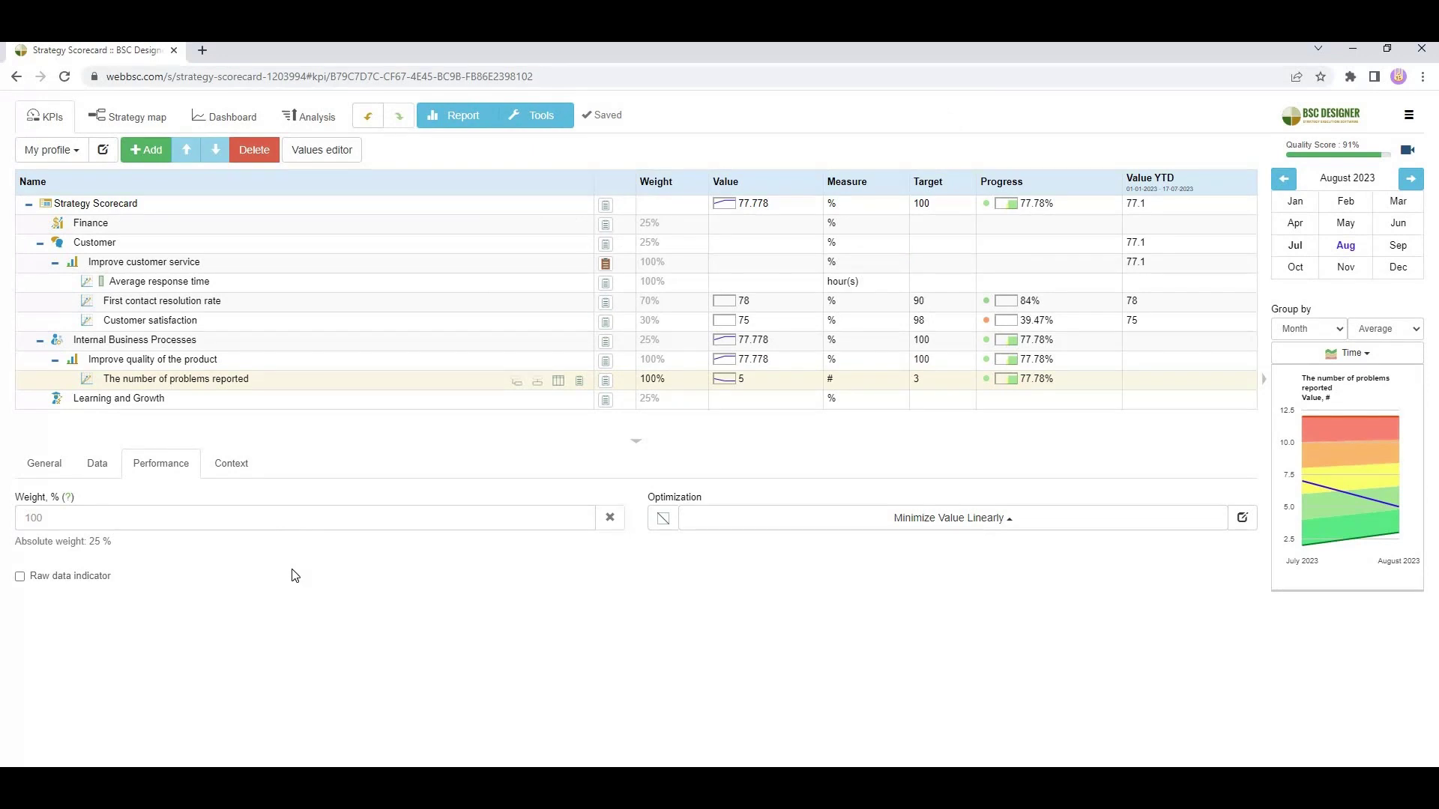
pyautogui.click(218, 364)
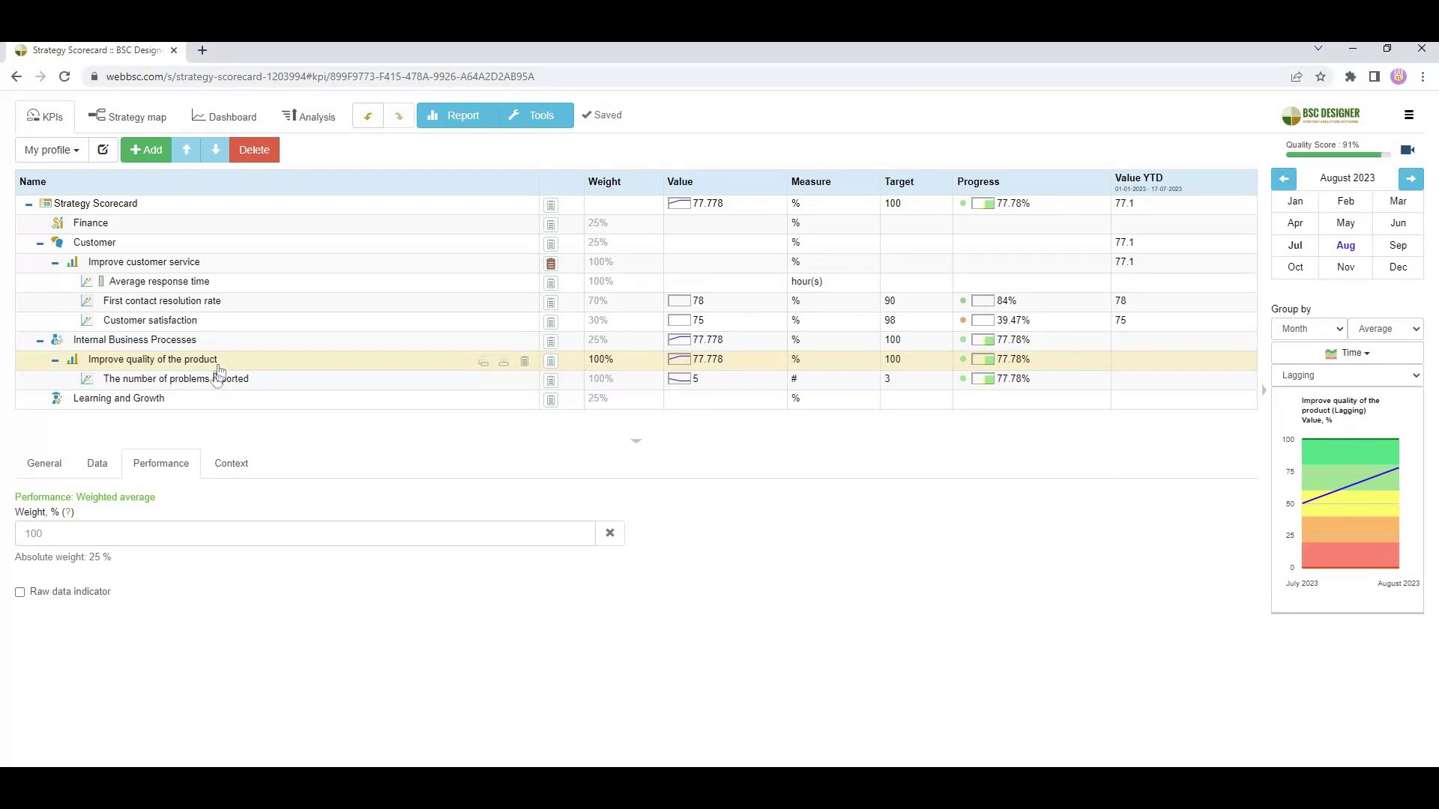
pyautogui.click(216, 380)
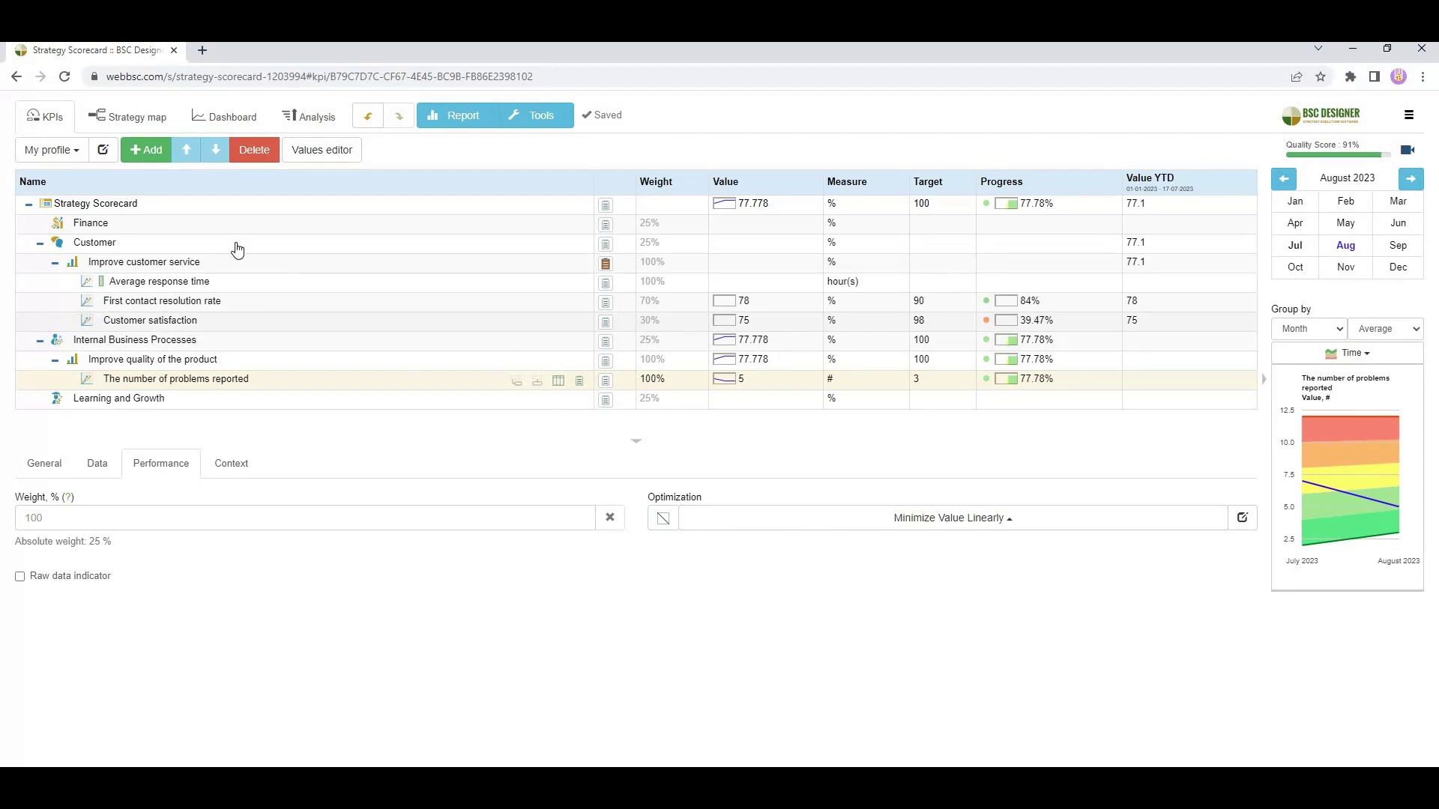
pyautogui.click(139, 117)
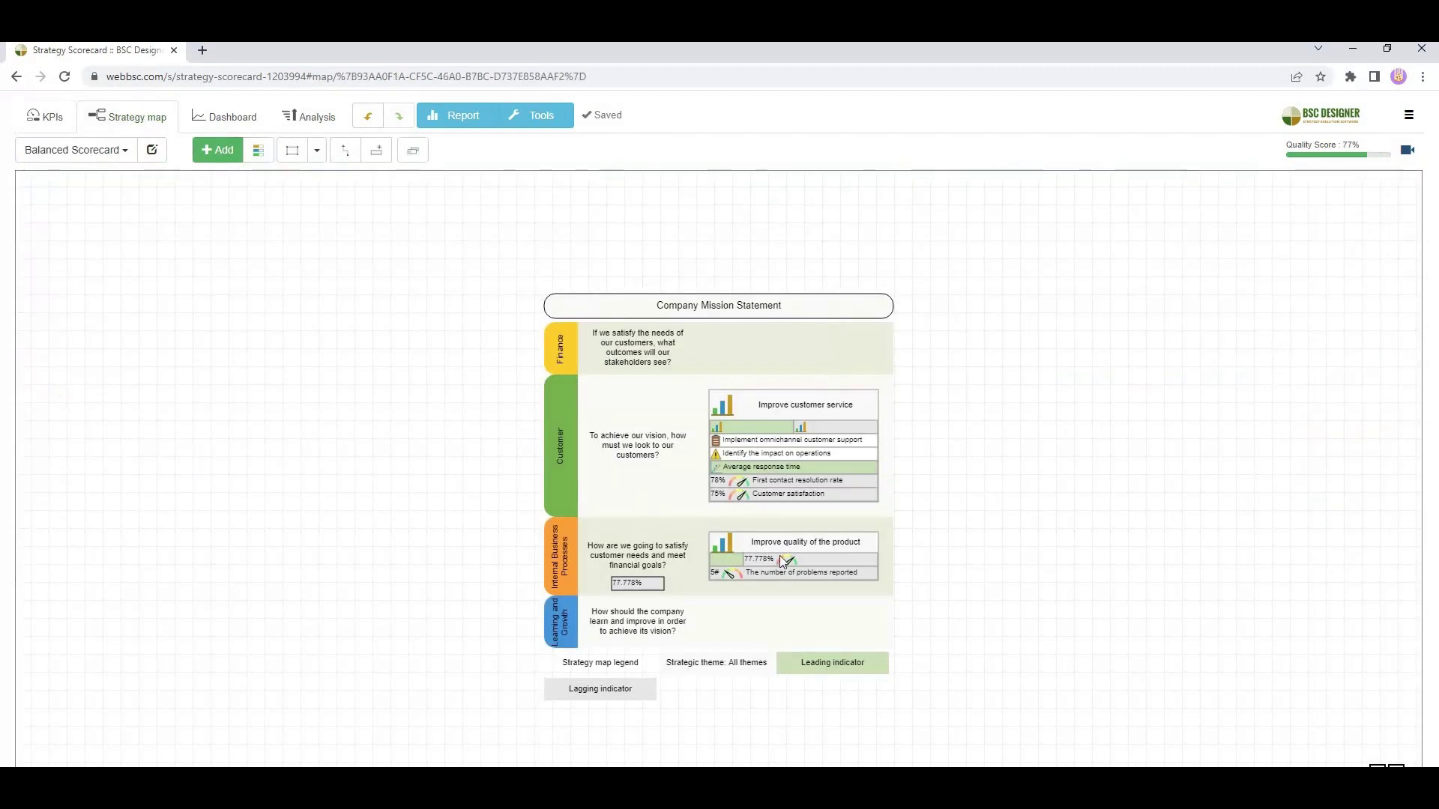
pyautogui.click(737, 575)
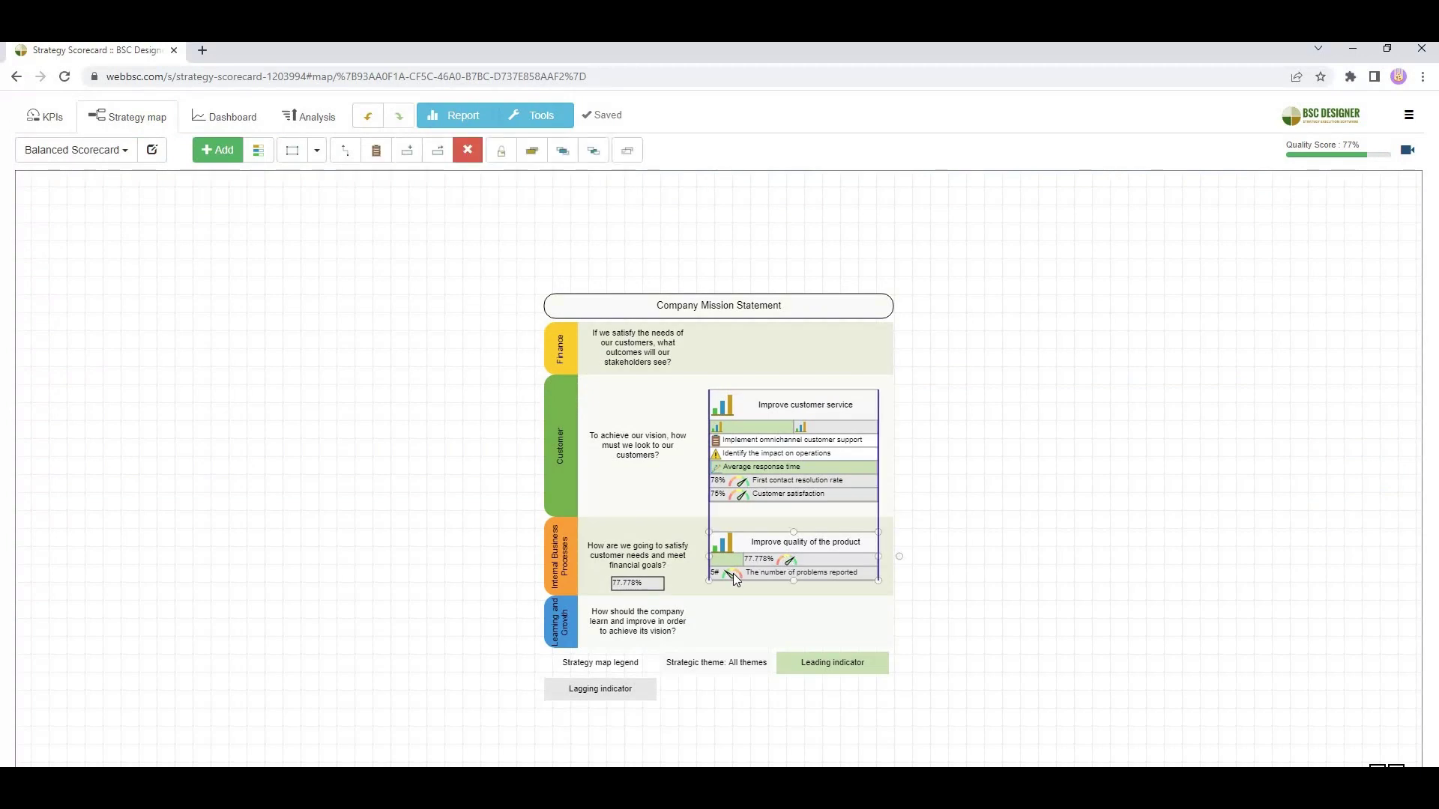
pyautogui.doubleClick(734, 574)
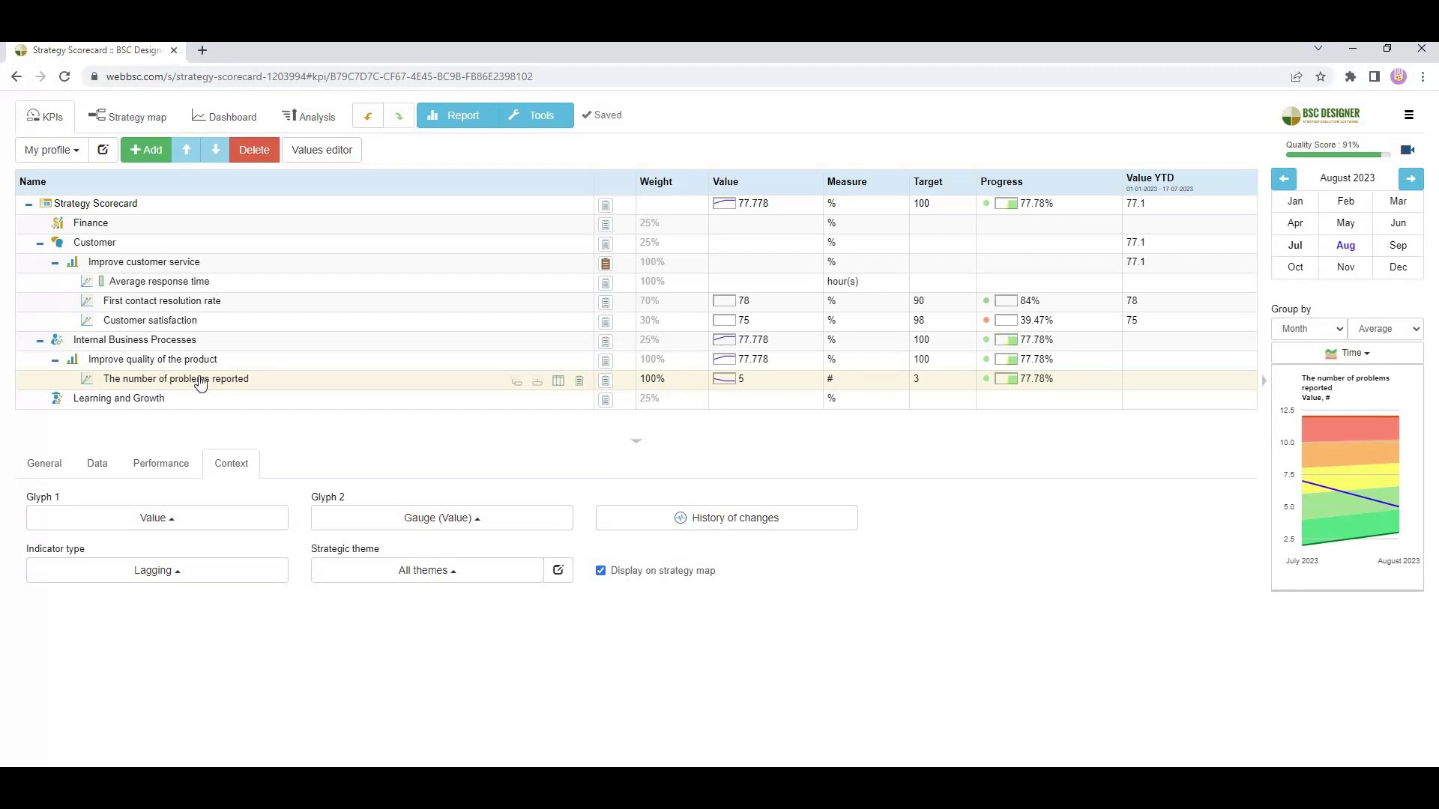
pyautogui.click(178, 363)
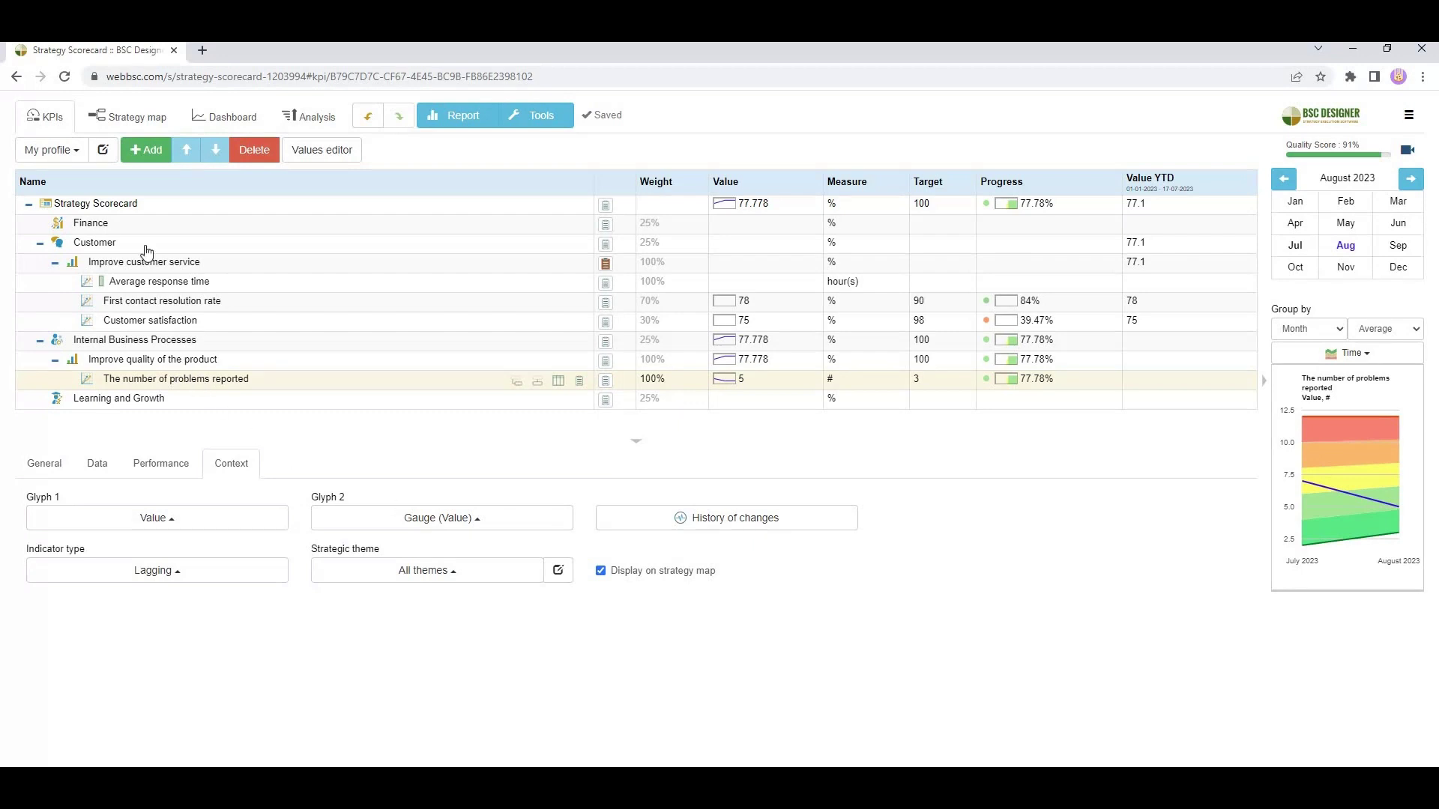
# - Add the leading KPI '% of reviewed processes', measured in %, with value 30 and target 100
pyautogui.click(144, 150)
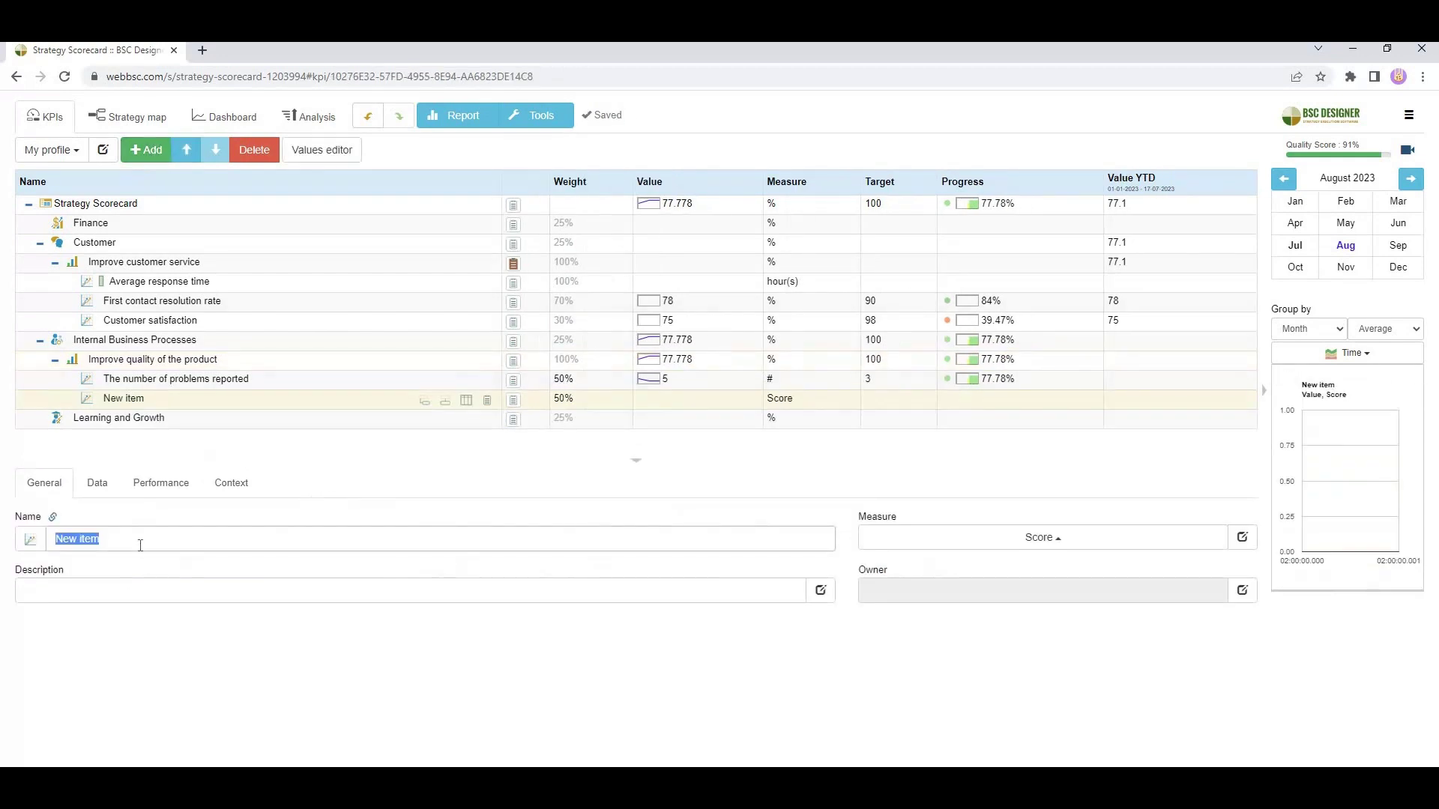
pyautogui.write('% of reviewed processes')
pyautogui.click(1114, 546)
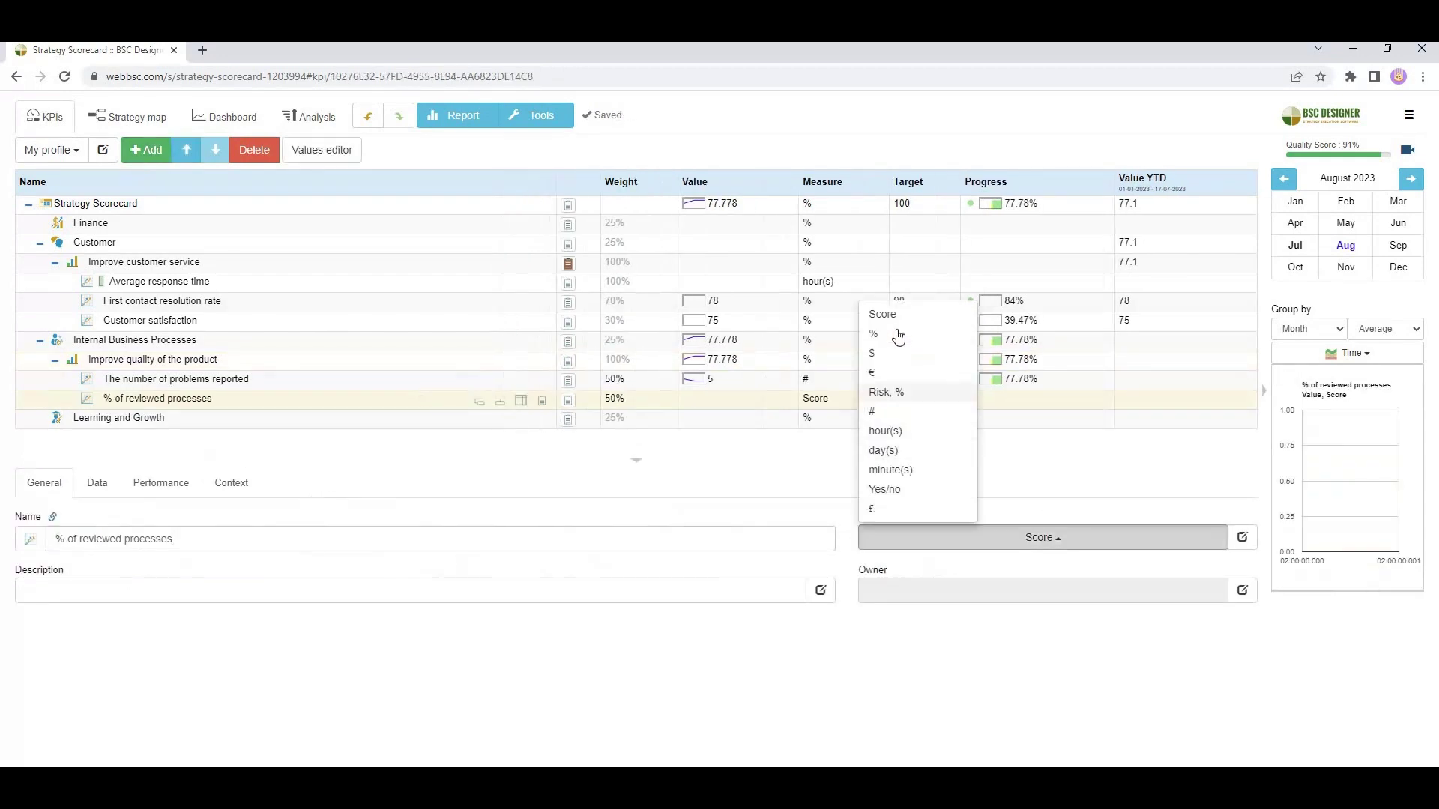
pyautogui.click(898, 335)
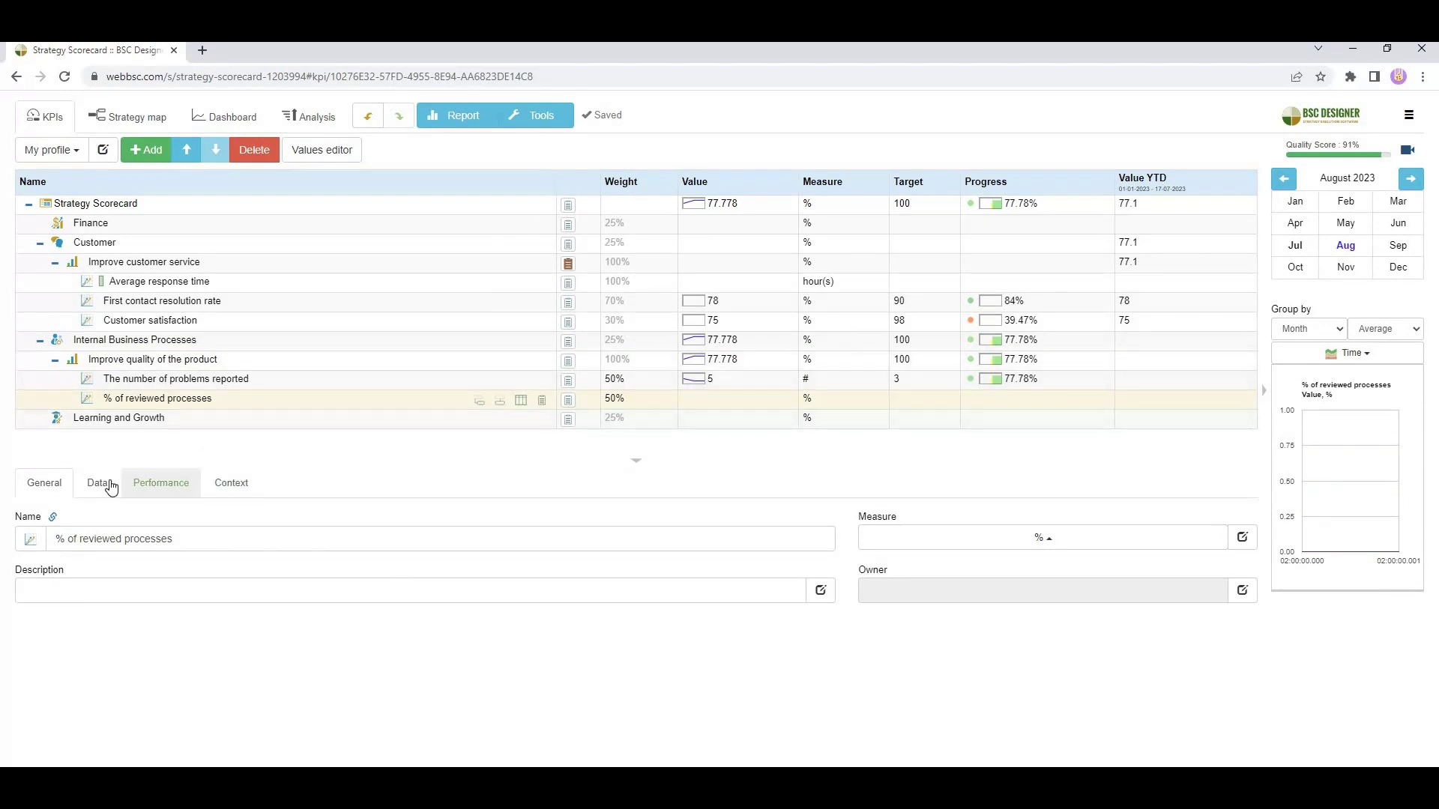
pyautogui.click(111, 486)
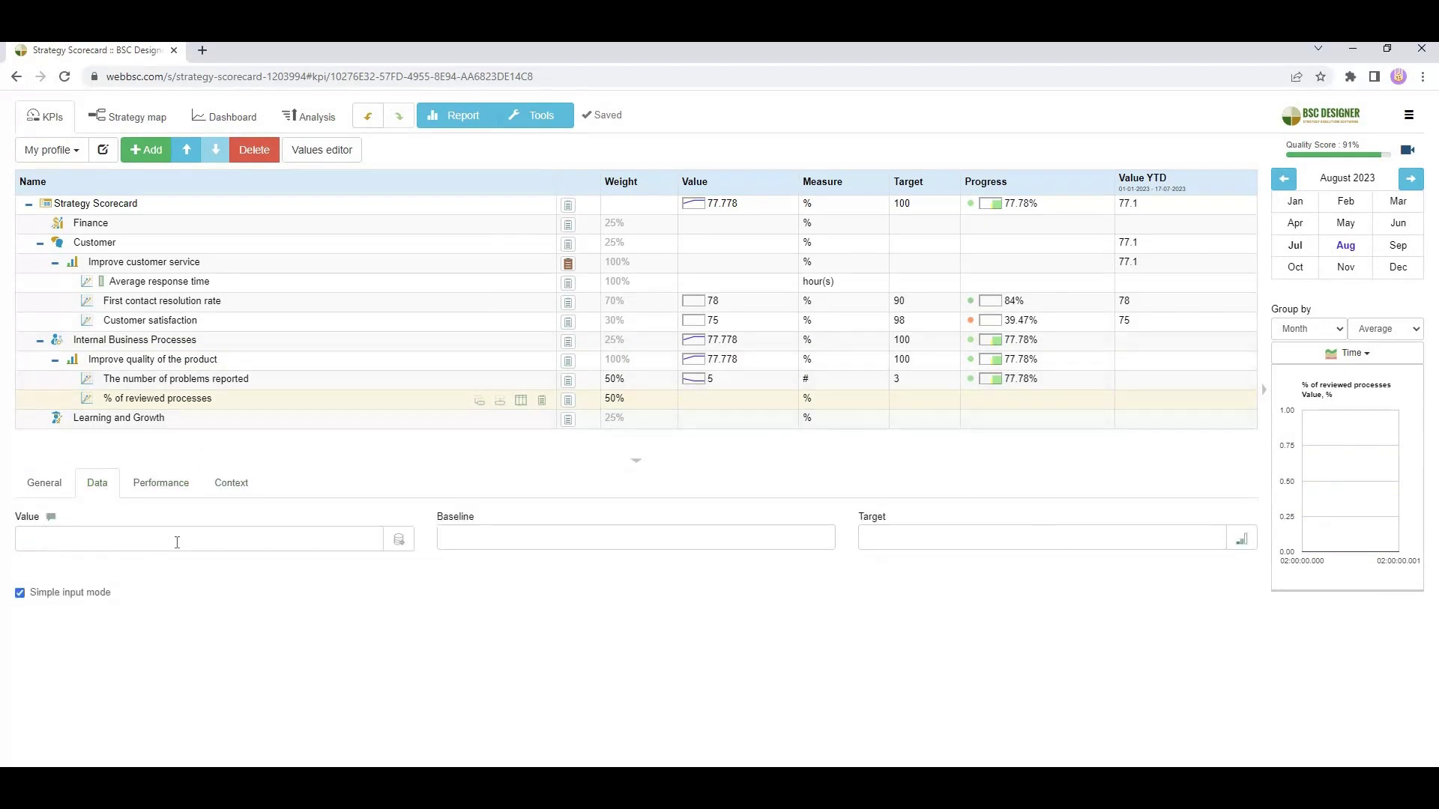
pyautogui.click(177, 542)
pyautogui.write('30')
pyautogui.click(945, 545)
pyautogui.write('10')
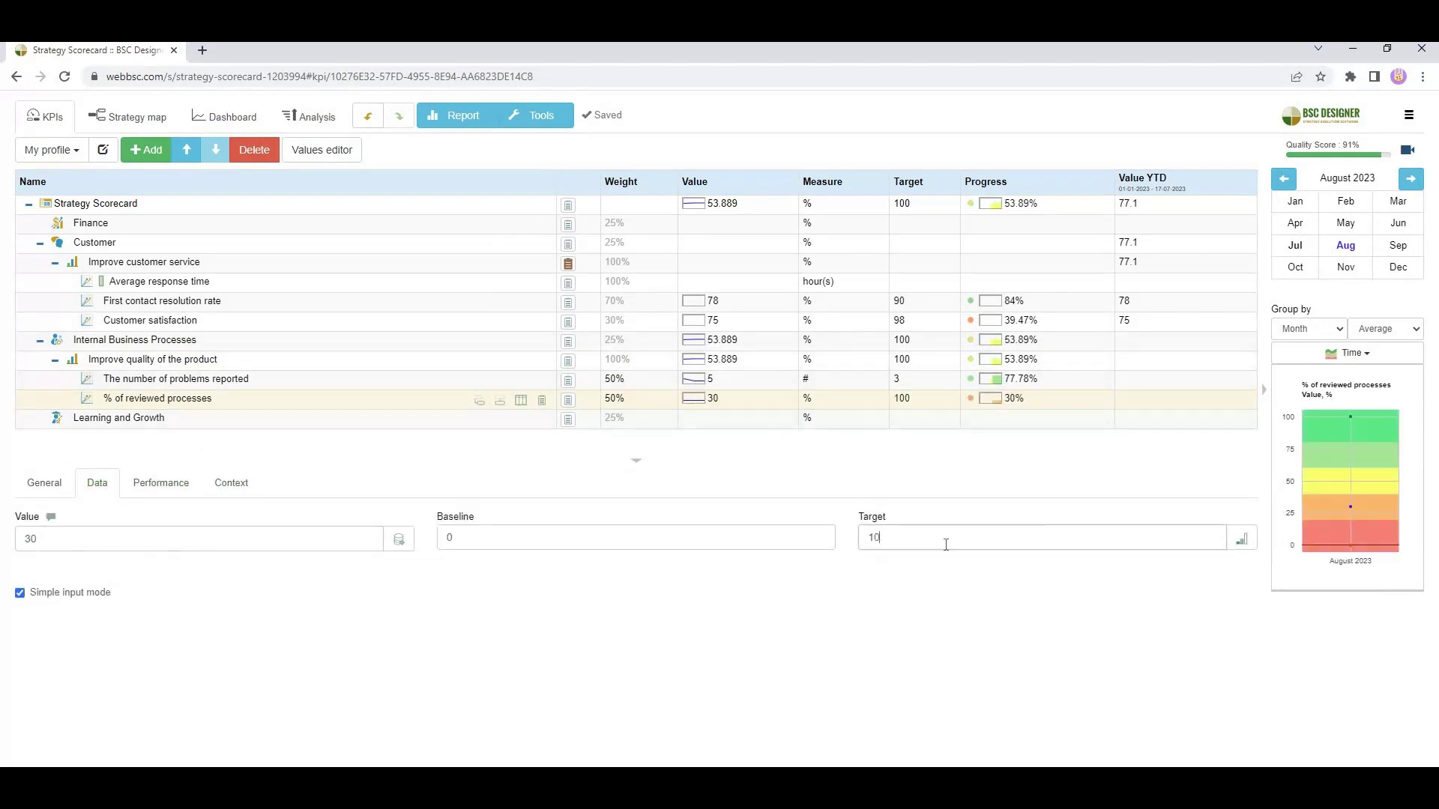
pyautogui.write('0')
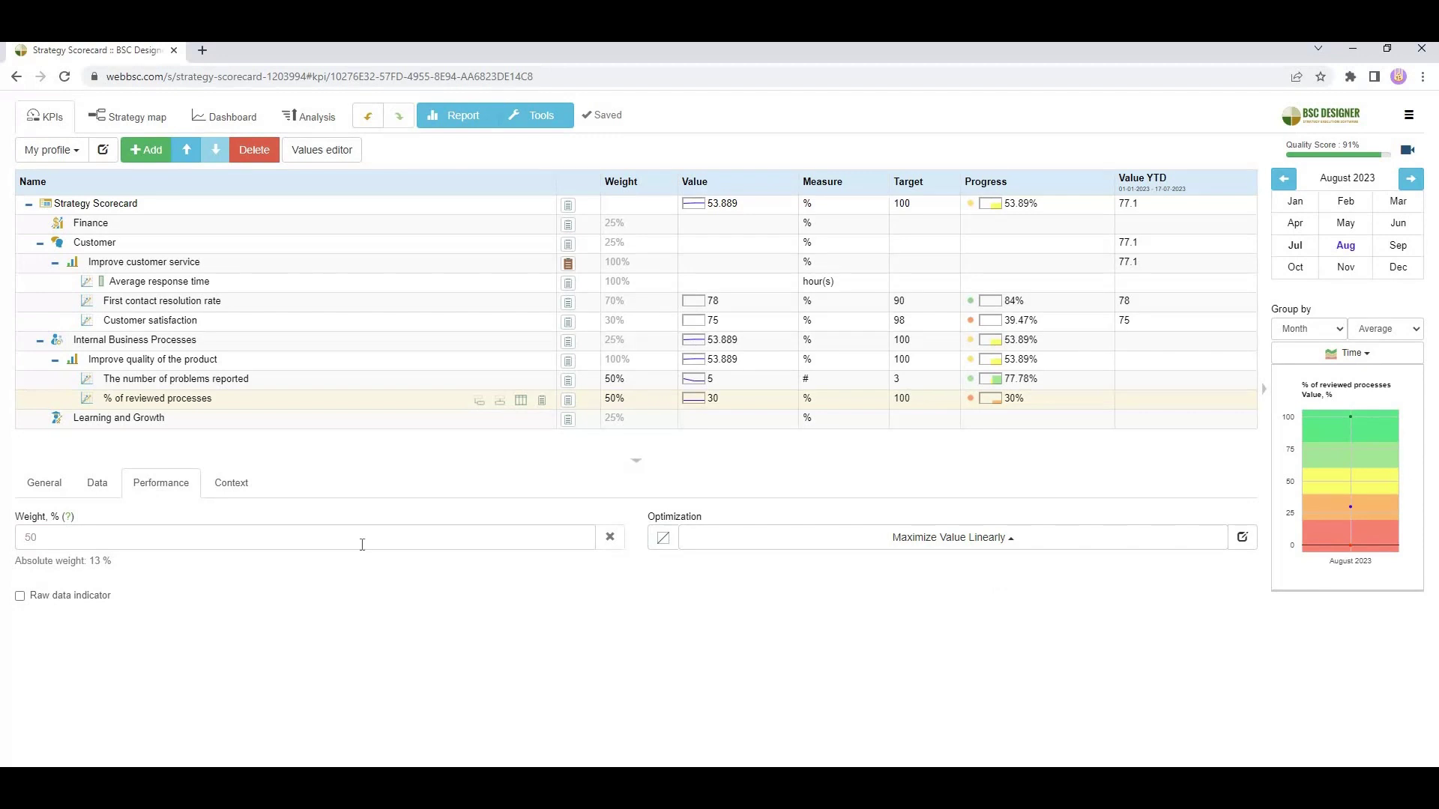
pyautogui.click(240, 496)
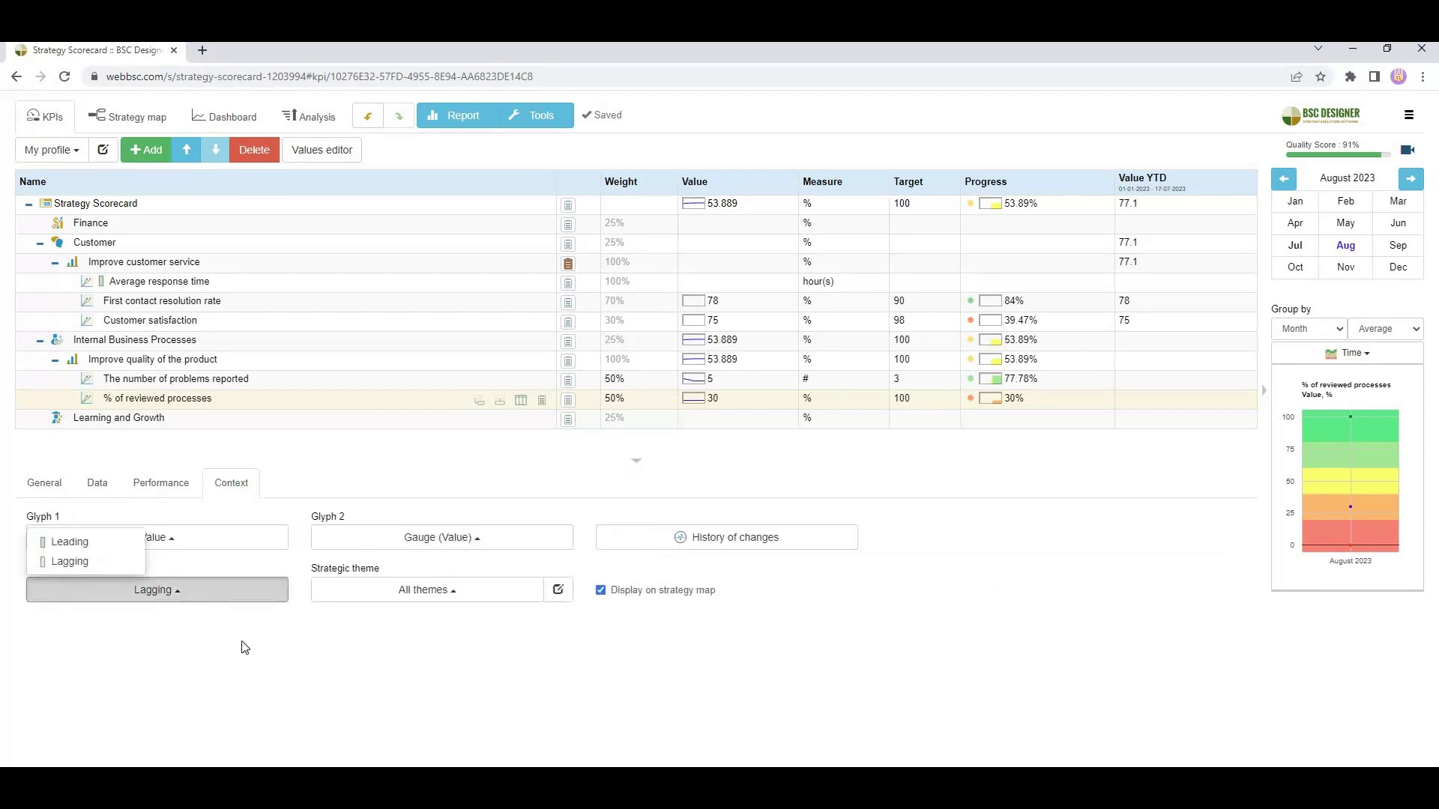
pyautogui.click(90, 540)
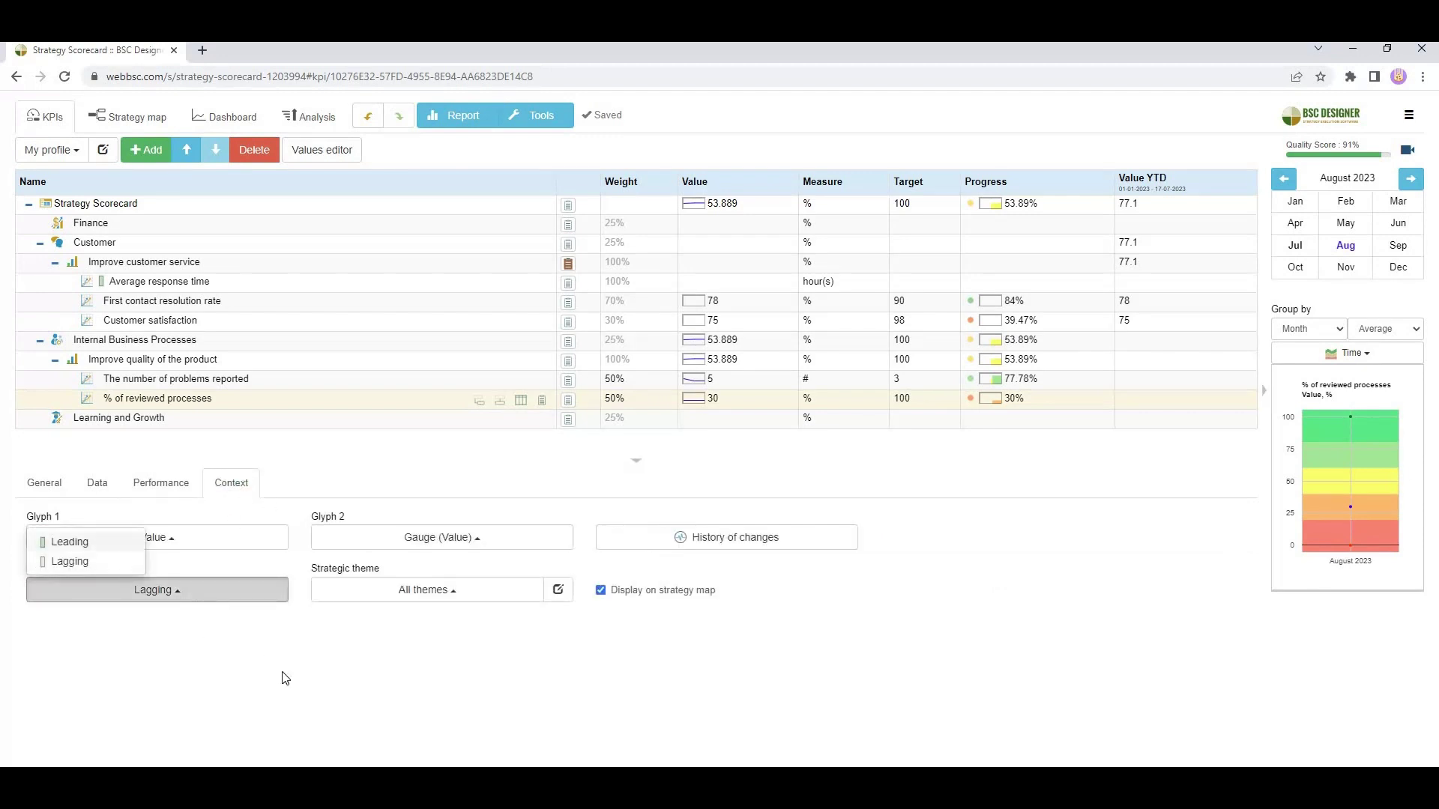
# - Add initiative 'Quality review of business processes' aligned to % of reviewed processes, without a document link
pyautogui.click(574, 360)
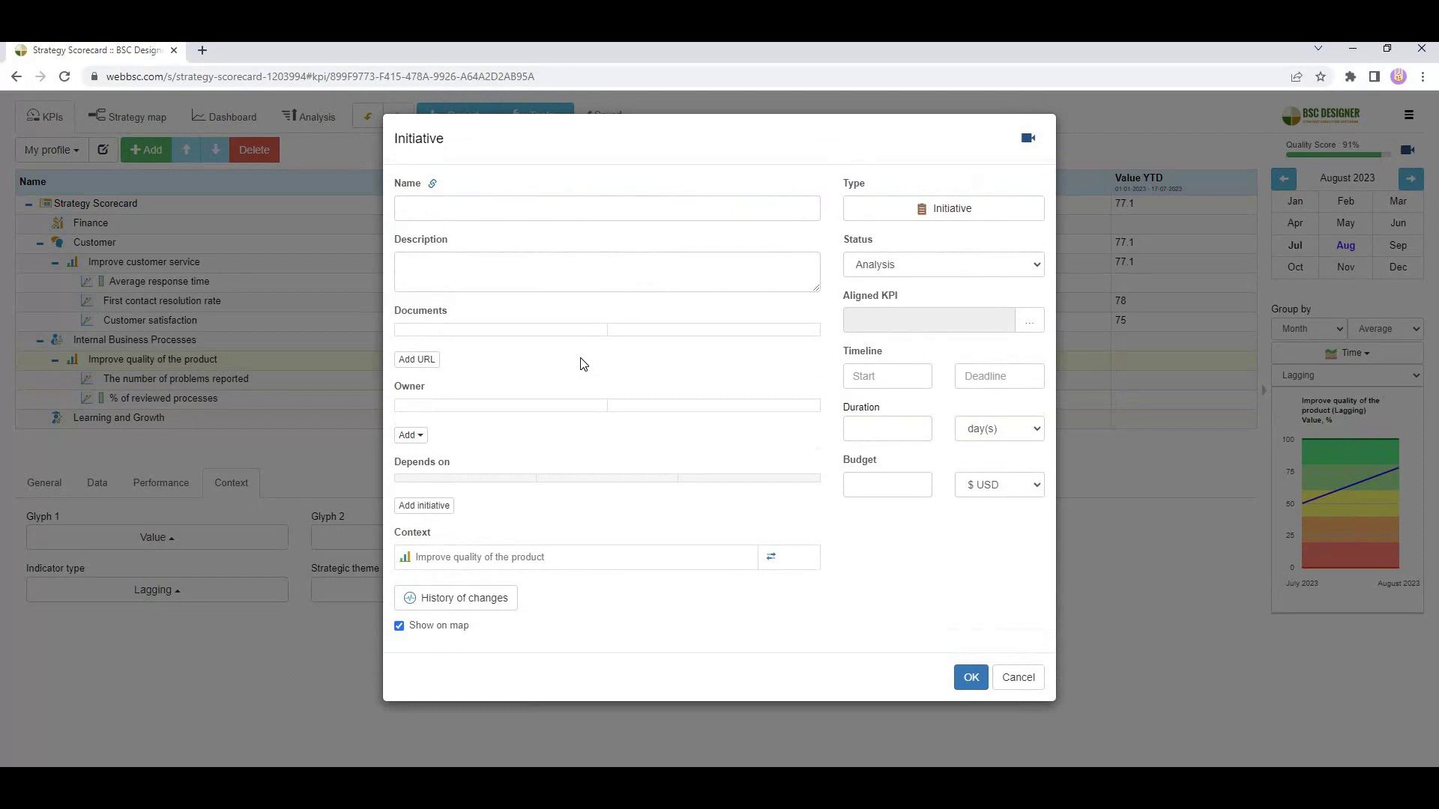
pyautogui.click(560, 208)
pyautogui.write('Quality review of business processes')
pyautogui.click(1027, 321)
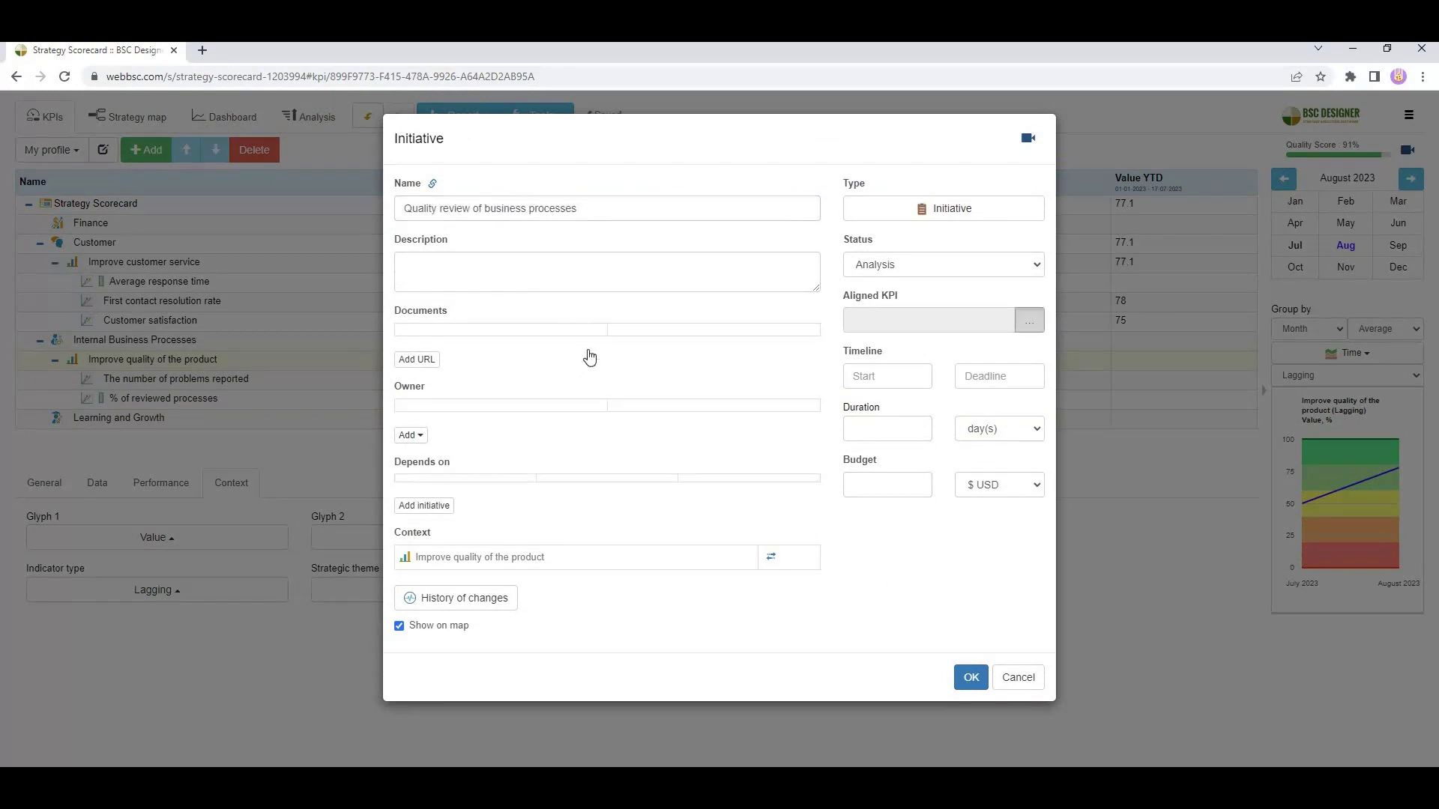
pyautogui.click(627, 412)
pyautogui.click(858, 501)
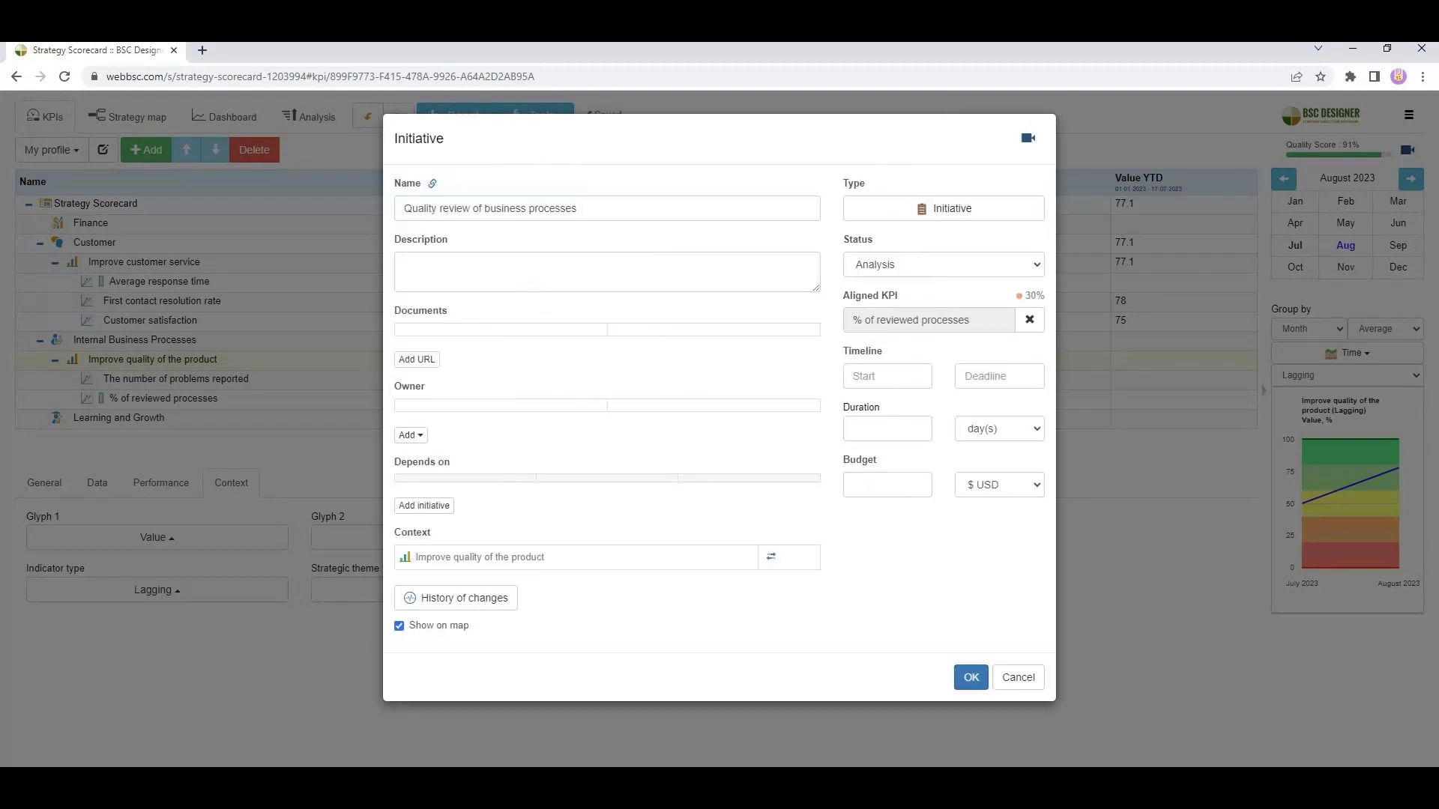
pyautogui.click(436, 360)
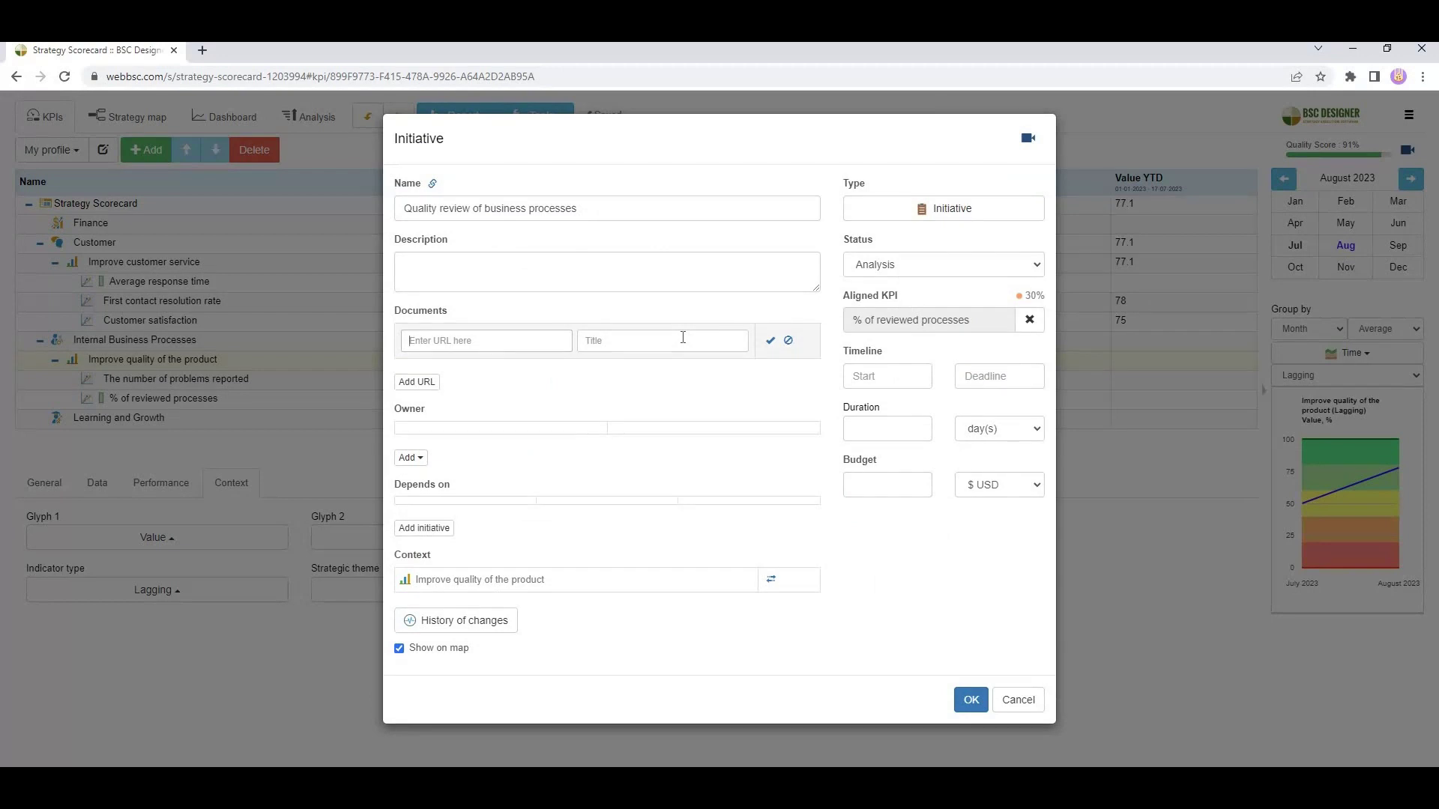
pyautogui.press('Escape')
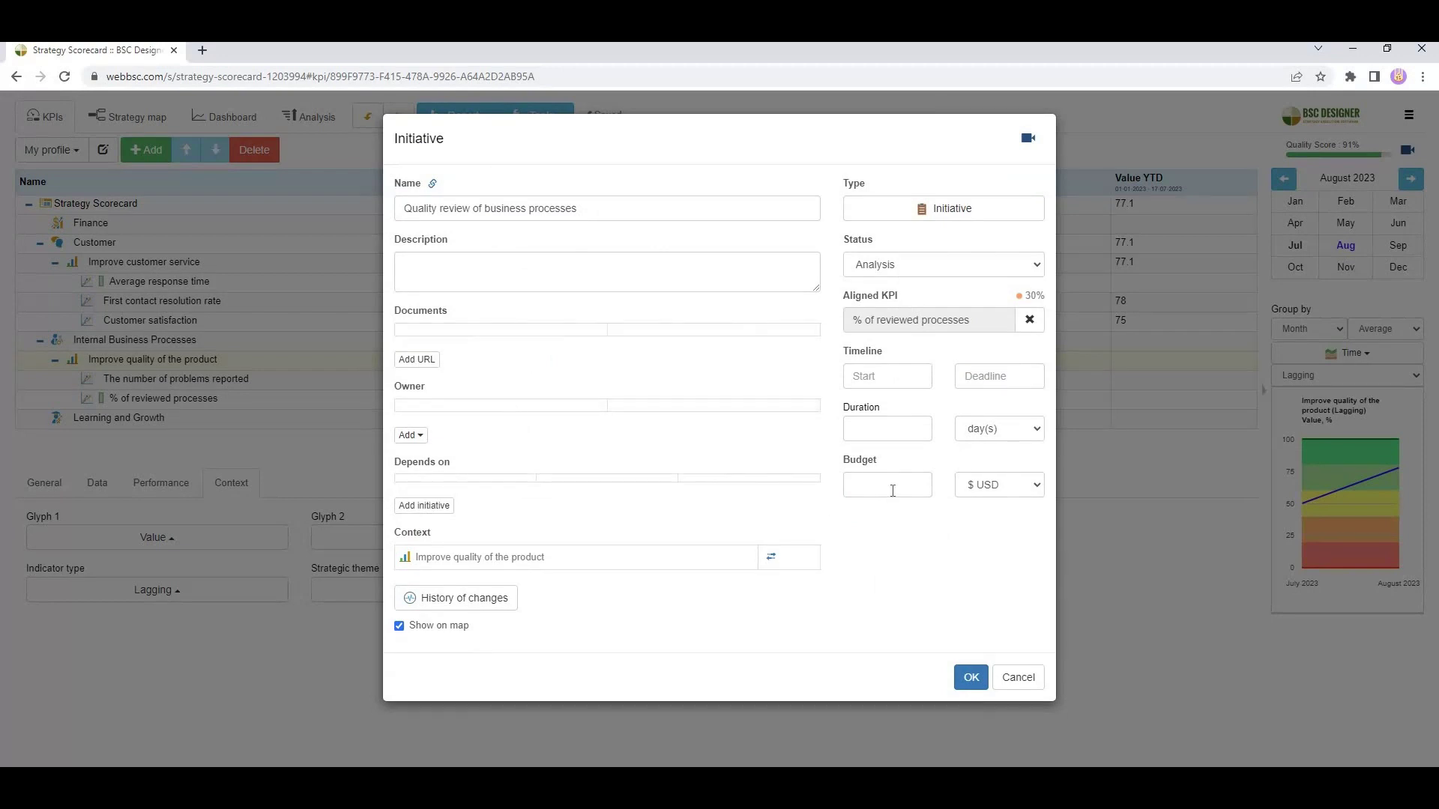
pyautogui.write('75')
pyautogui.write('00')
# - Give the initiative budget 7500, start 01-07-2023 and a 2-month duration, and save it
pyautogui.click(872, 413)
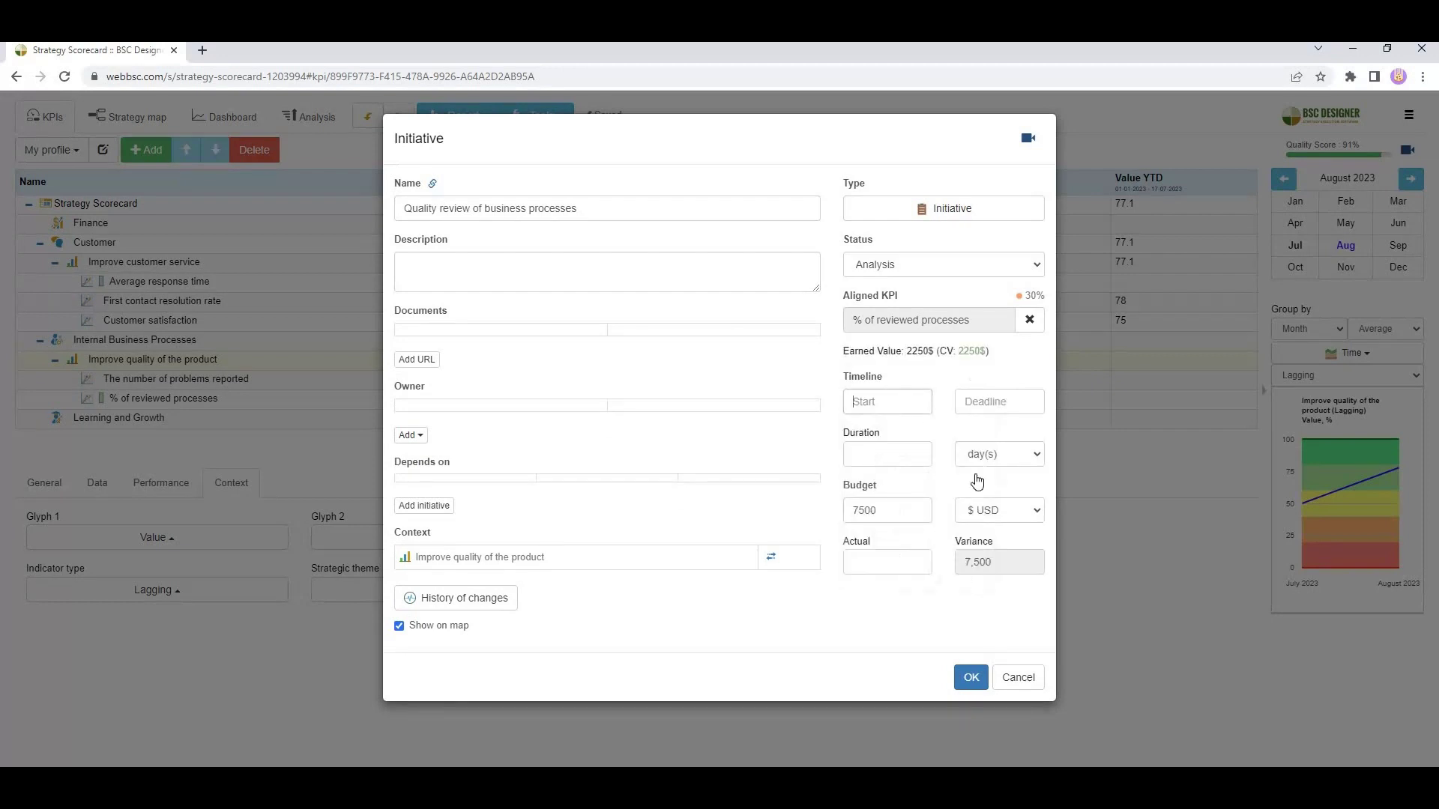
pyautogui.click(981, 474)
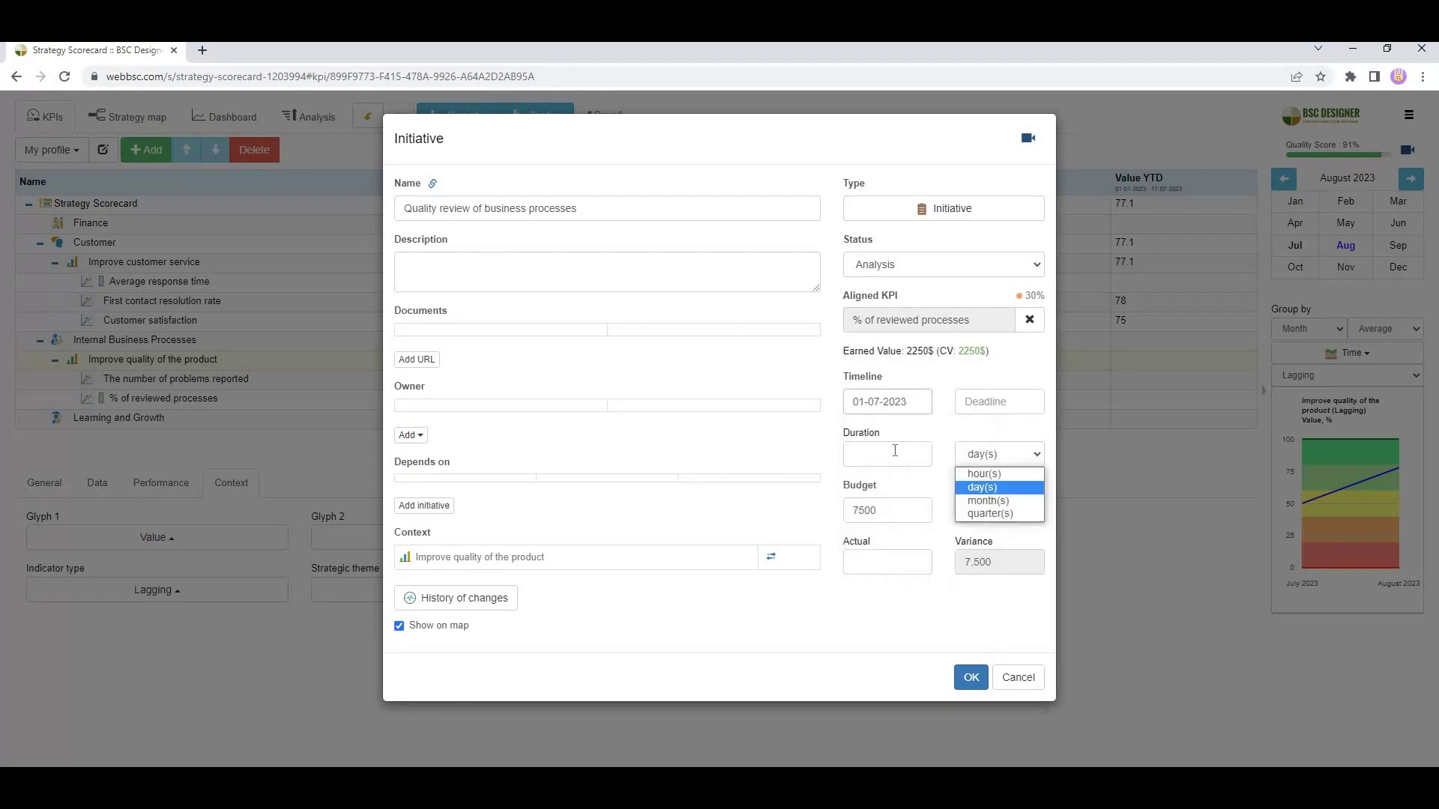
pyautogui.click(990, 502)
pyautogui.click(903, 452)
pyautogui.write('2')
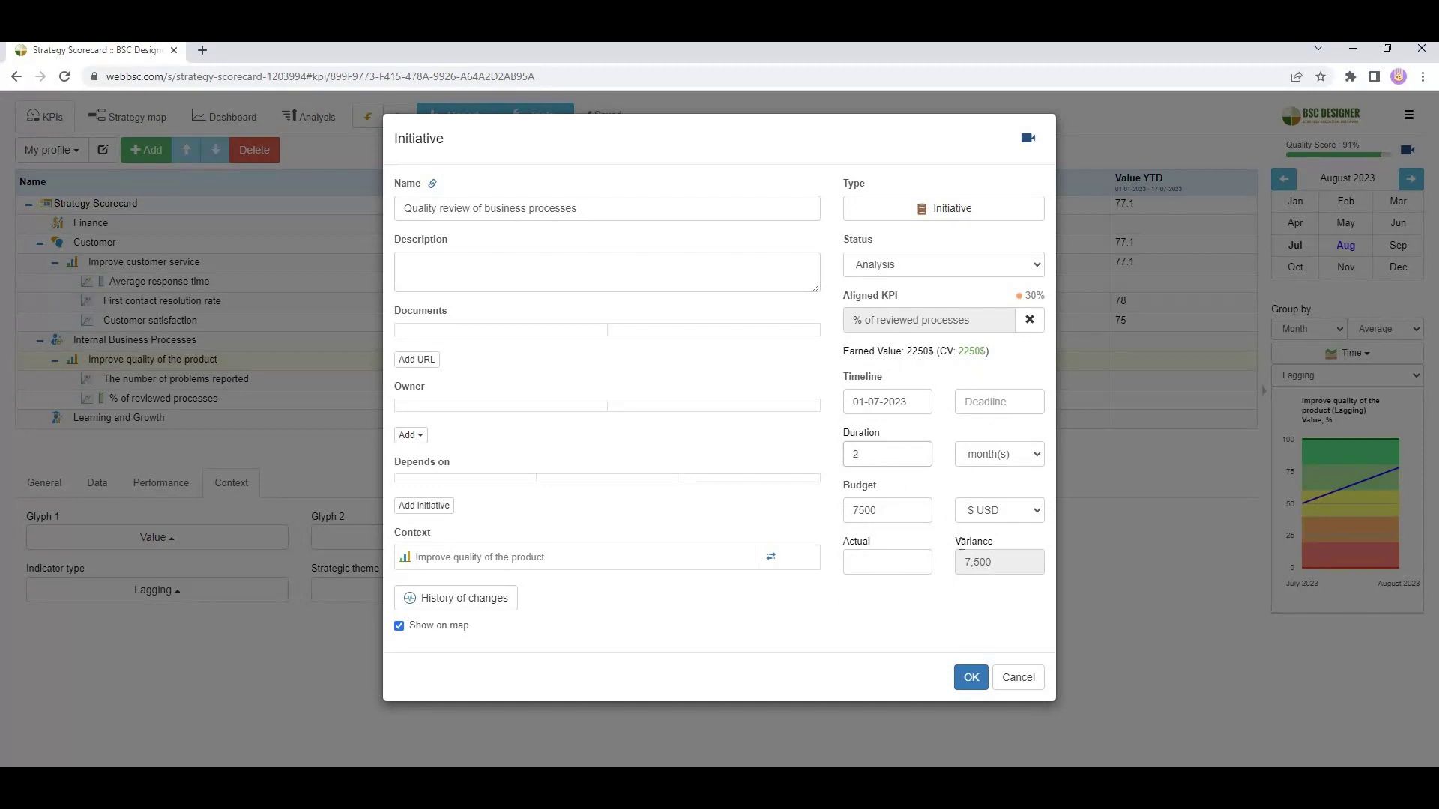
pyautogui.click(972, 677)
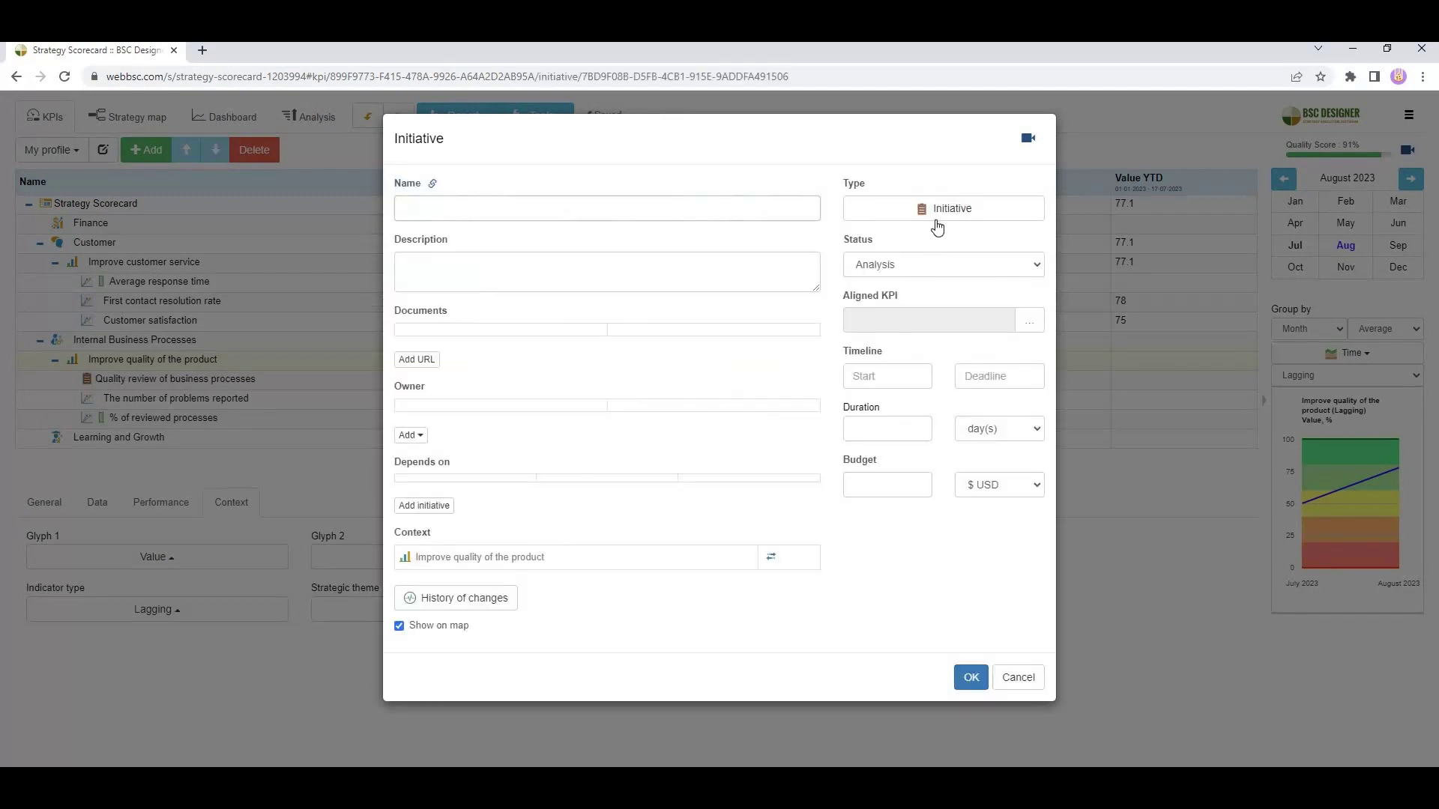
# - Cancel the extra blank initiative, close the Initiatives list and show the strategy map
pyautogui.click(938, 219)
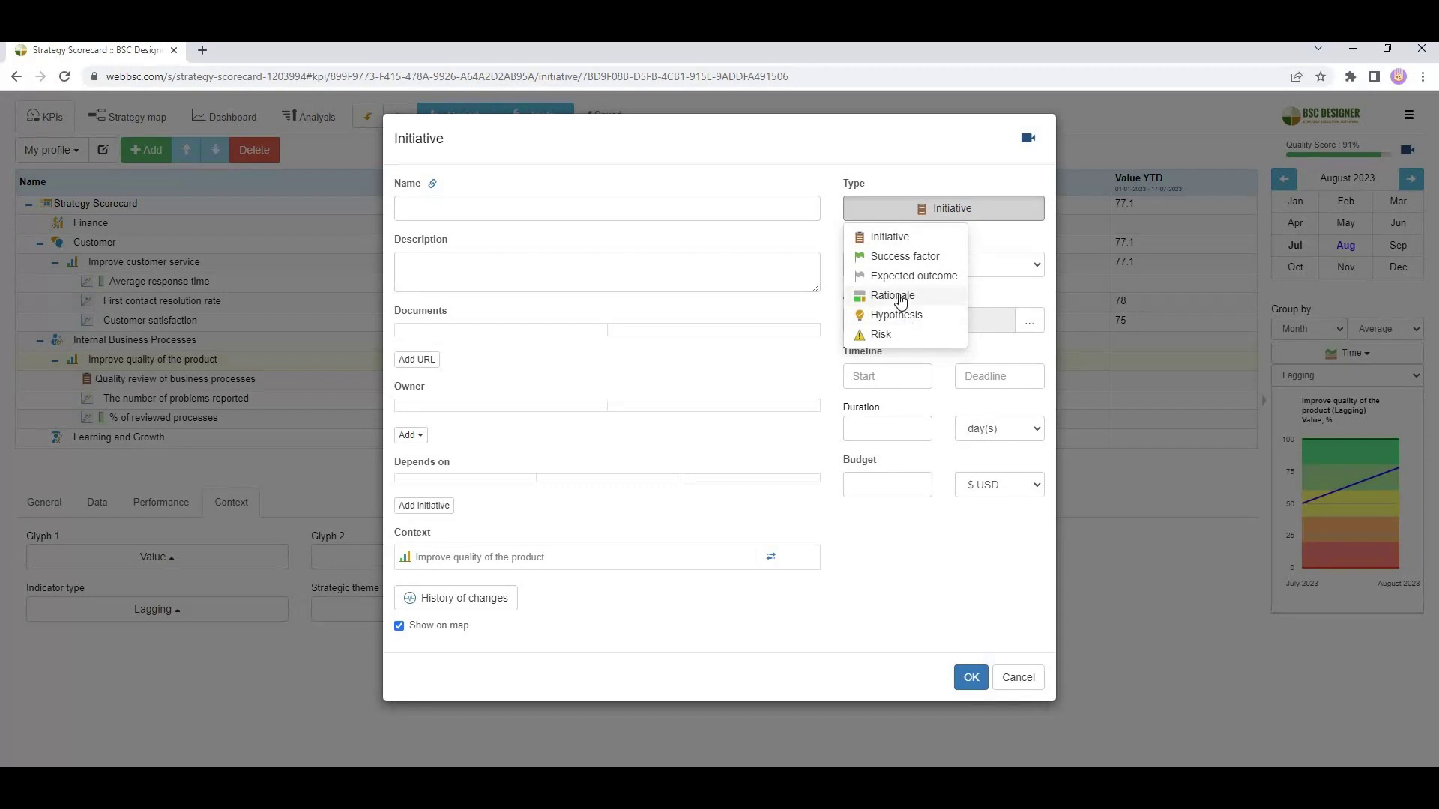
pyautogui.click(1018, 680)
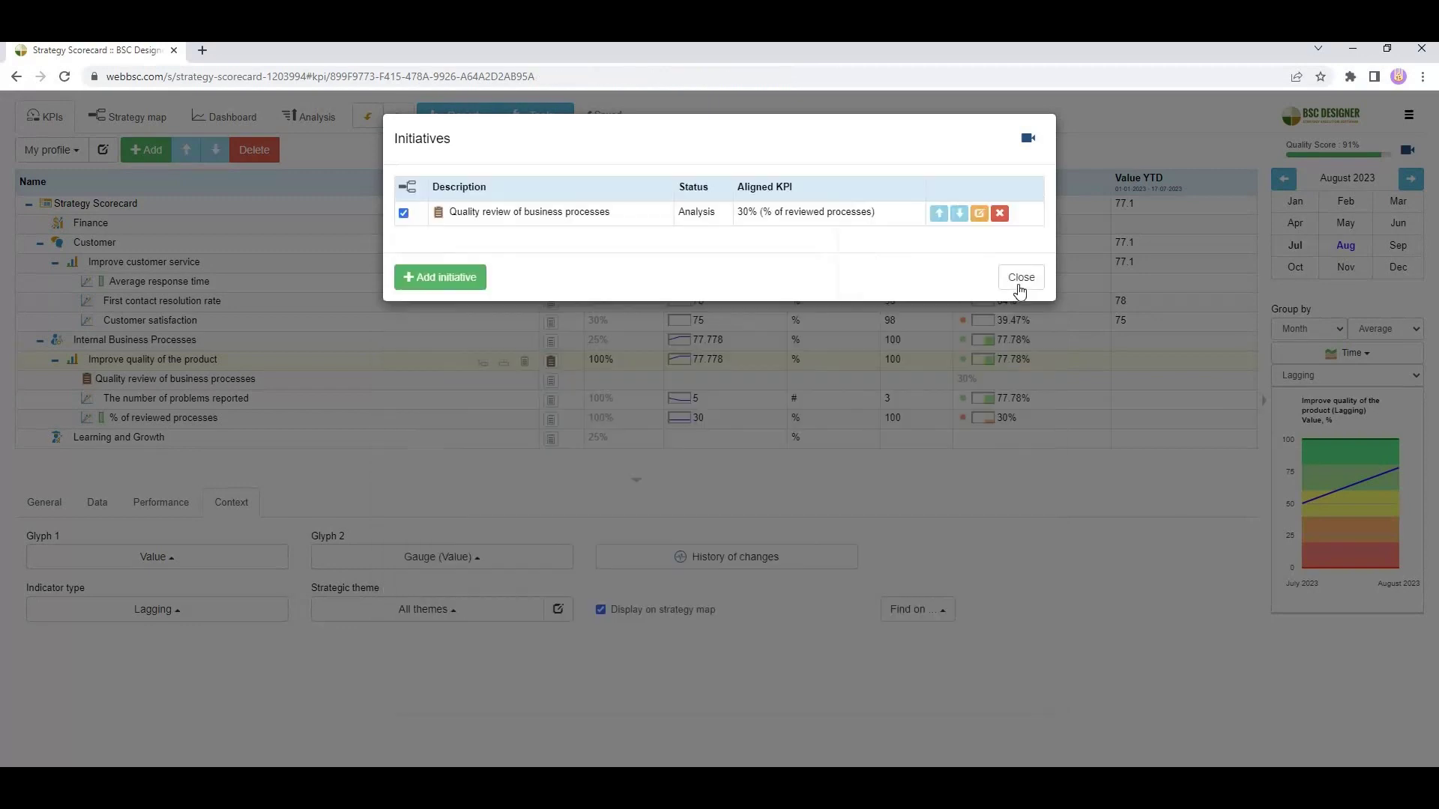
pyautogui.click(155, 112)
pyautogui.click(155, 112)
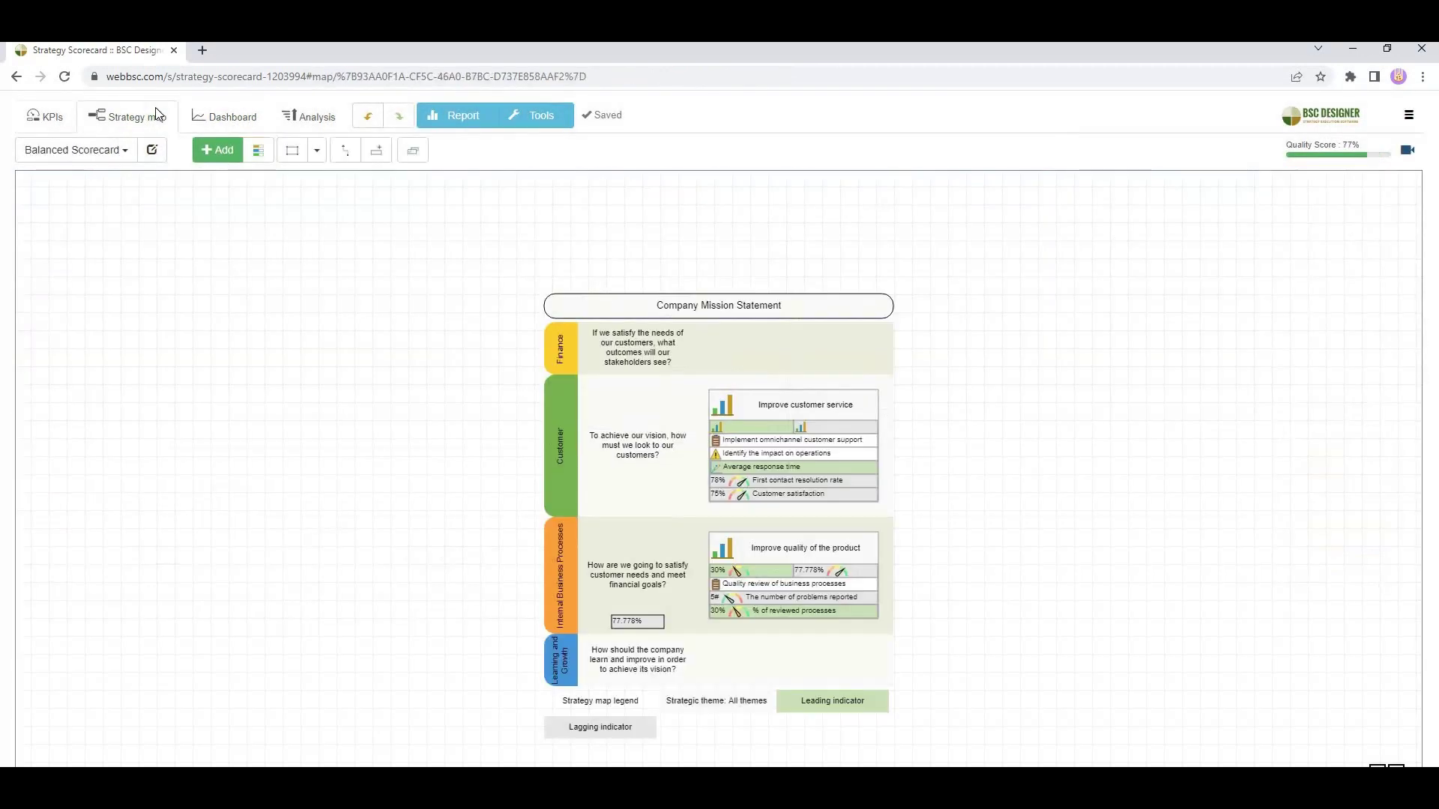
# - Draw a zigzag link from Improve quality of the product to Improve customer service, confirming the leading-lagging relationship
pyautogui.click(345, 152)
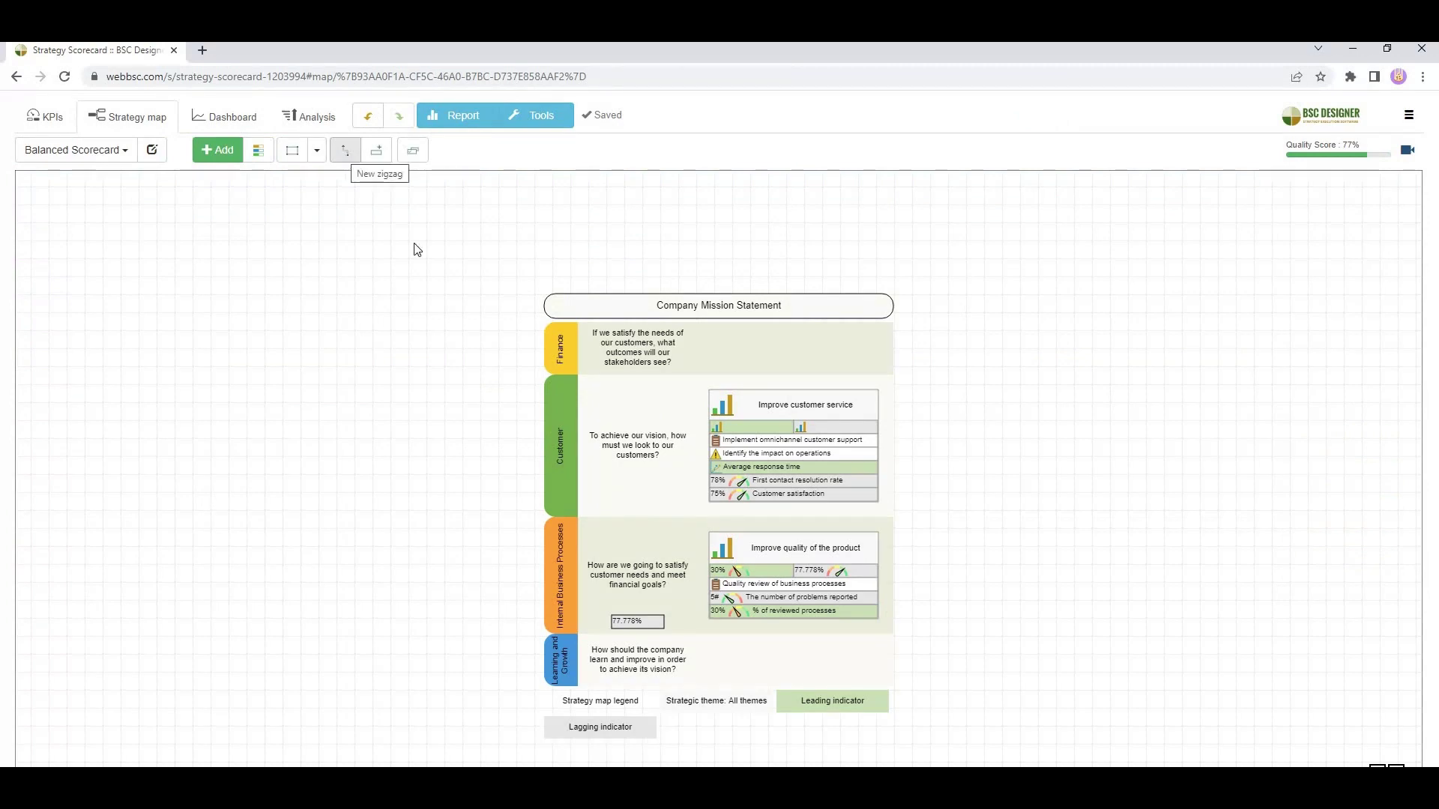
pyautogui.moveTo(795, 533); pyautogui.dragTo(796, 504)
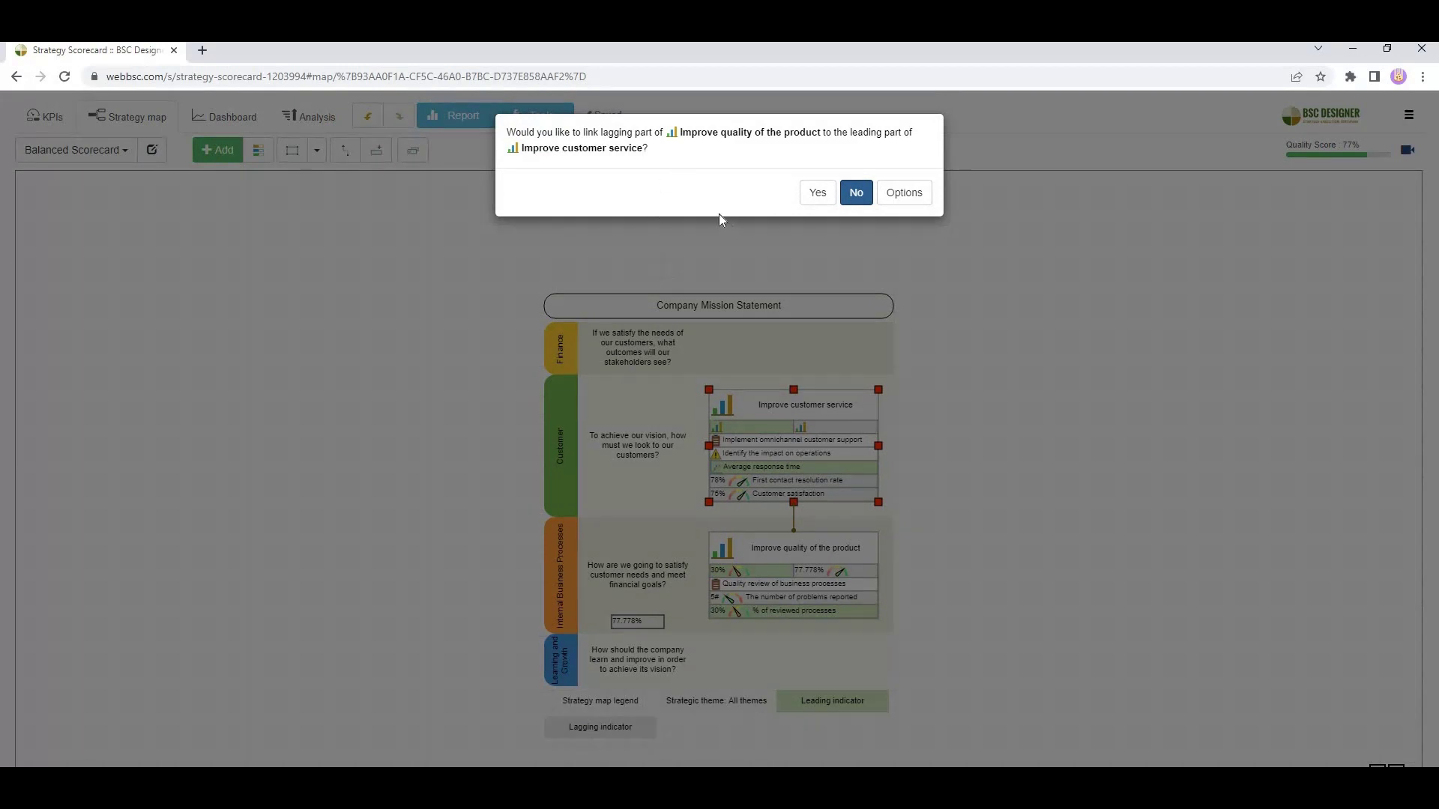
pyautogui.click(820, 205)
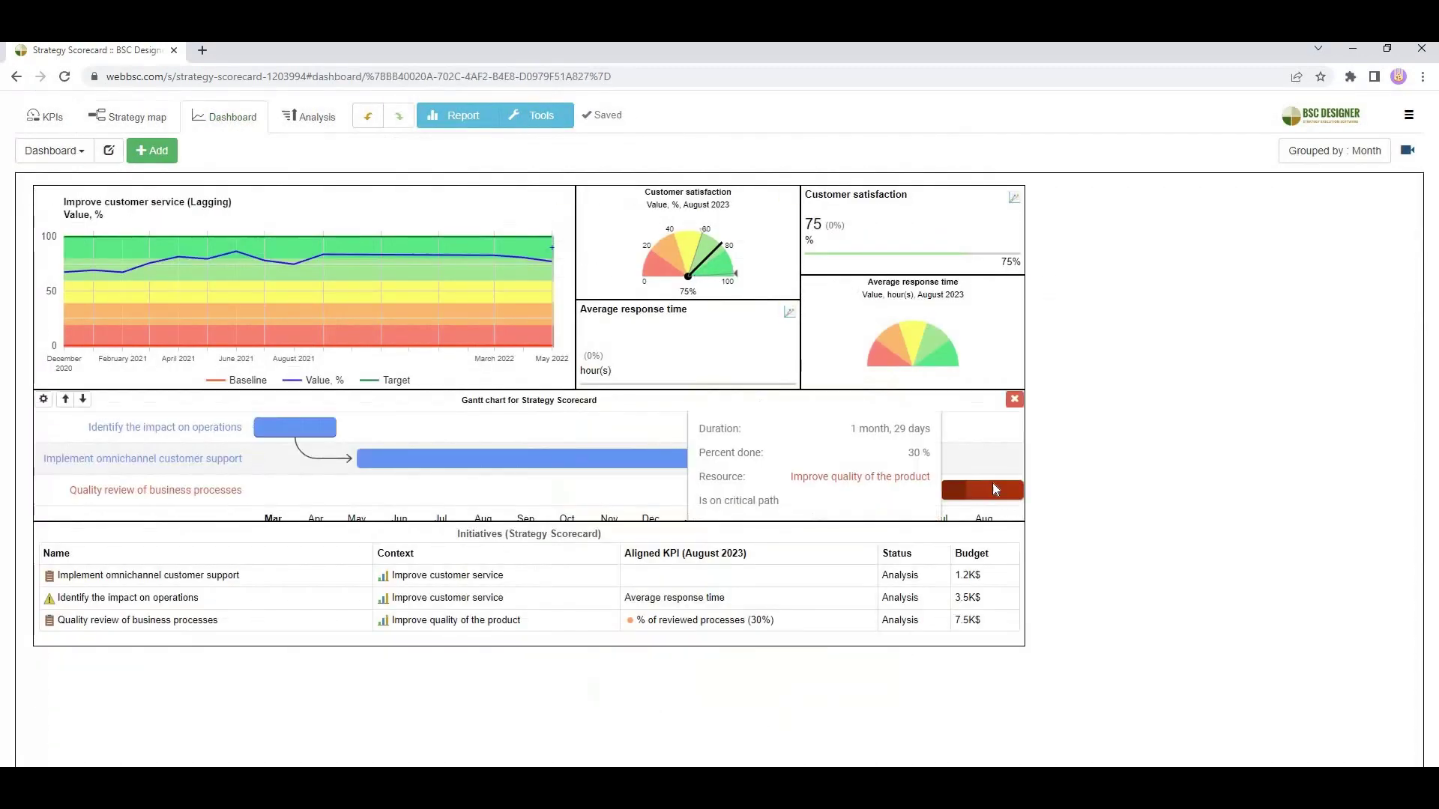
# - Add an Improve quality of the product KPI Performance chart (77.778%) to the dashboard
pyautogui.moveTo(981, 489)
pyautogui.click(786, 316)
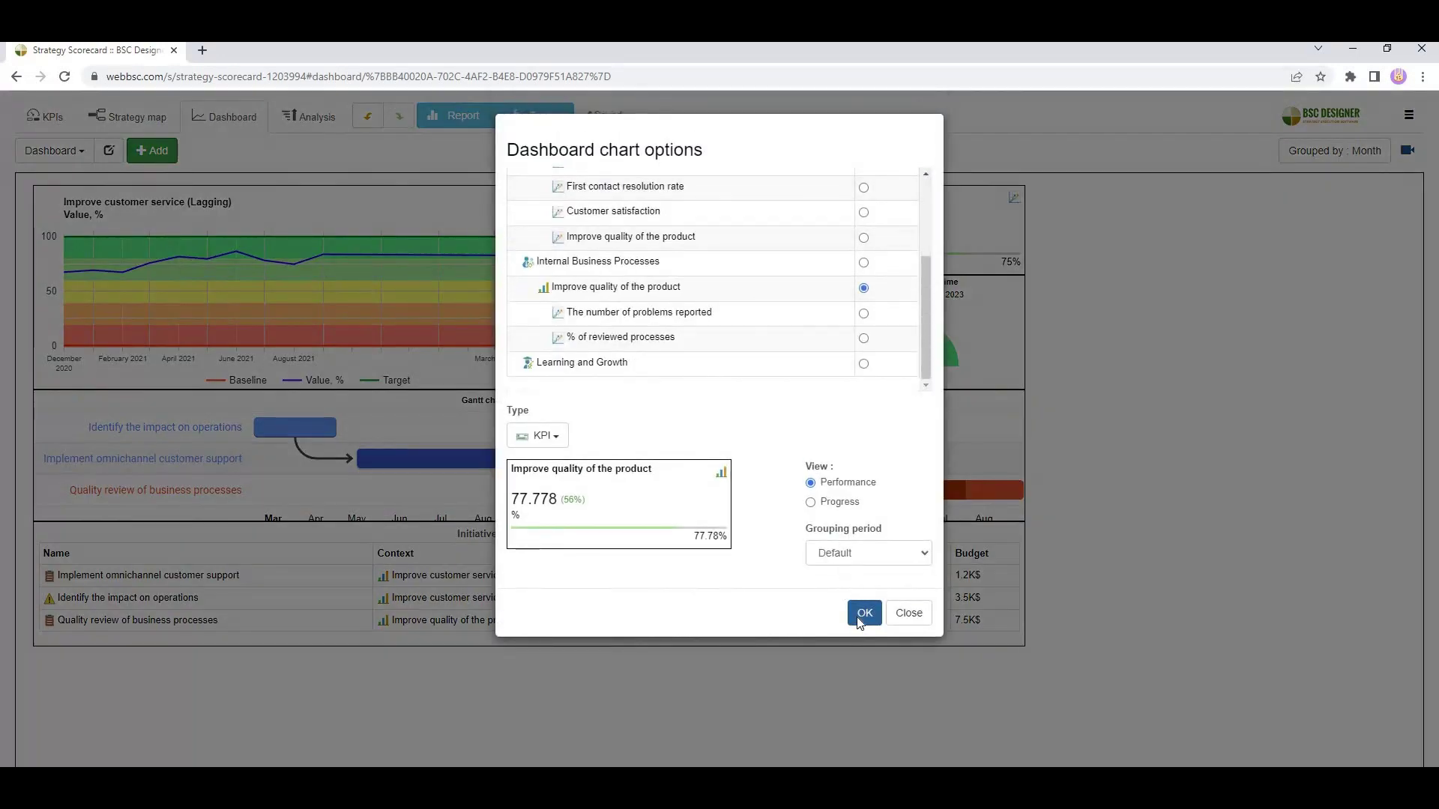
pyautogui.click(863, 614)
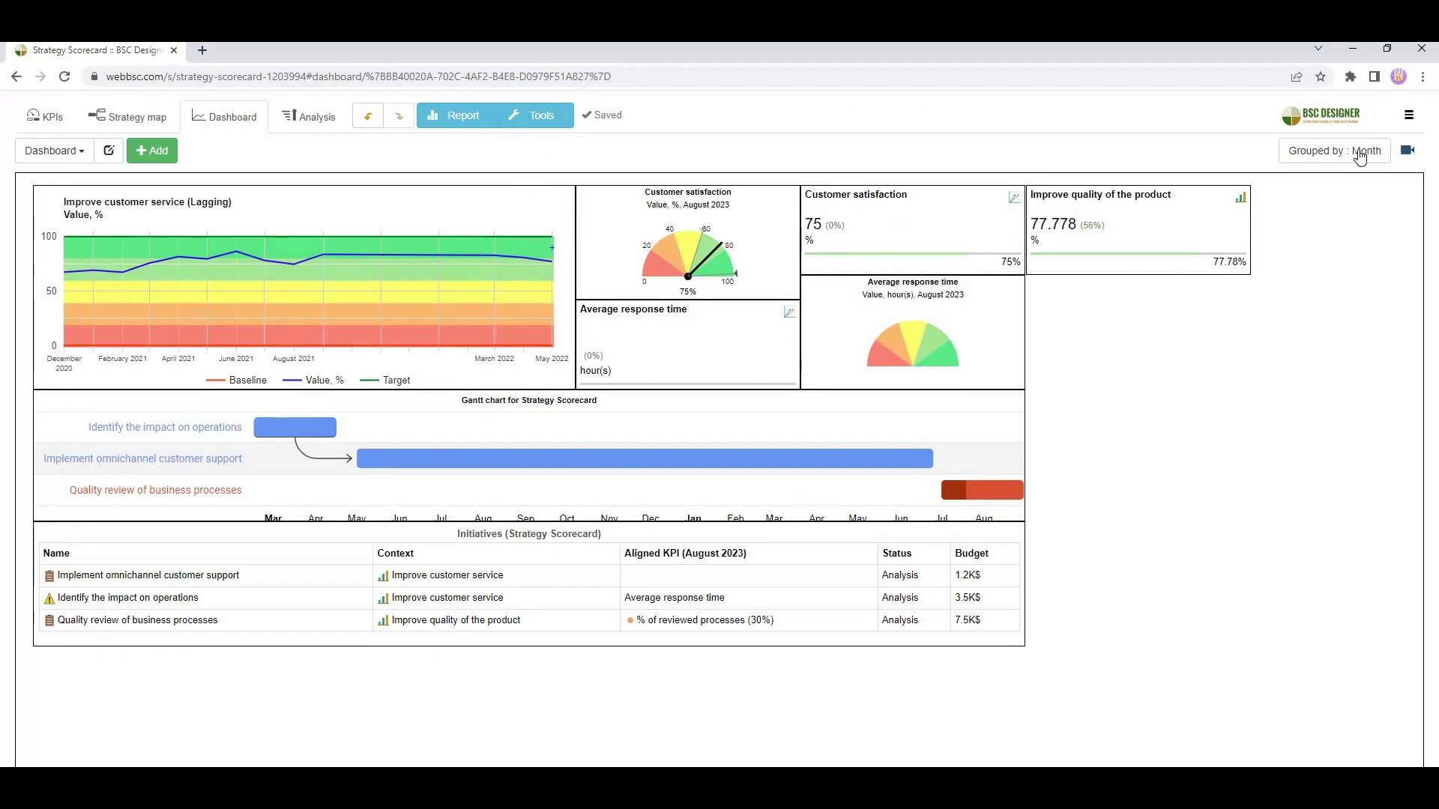
pyautogui.click(1408, 115)
# - Nest Strategy Scorecard under CEO Balanced Scorecard and inspect its cascaded Finance and Customer perspectives
pyautogui.click(1358, 146)
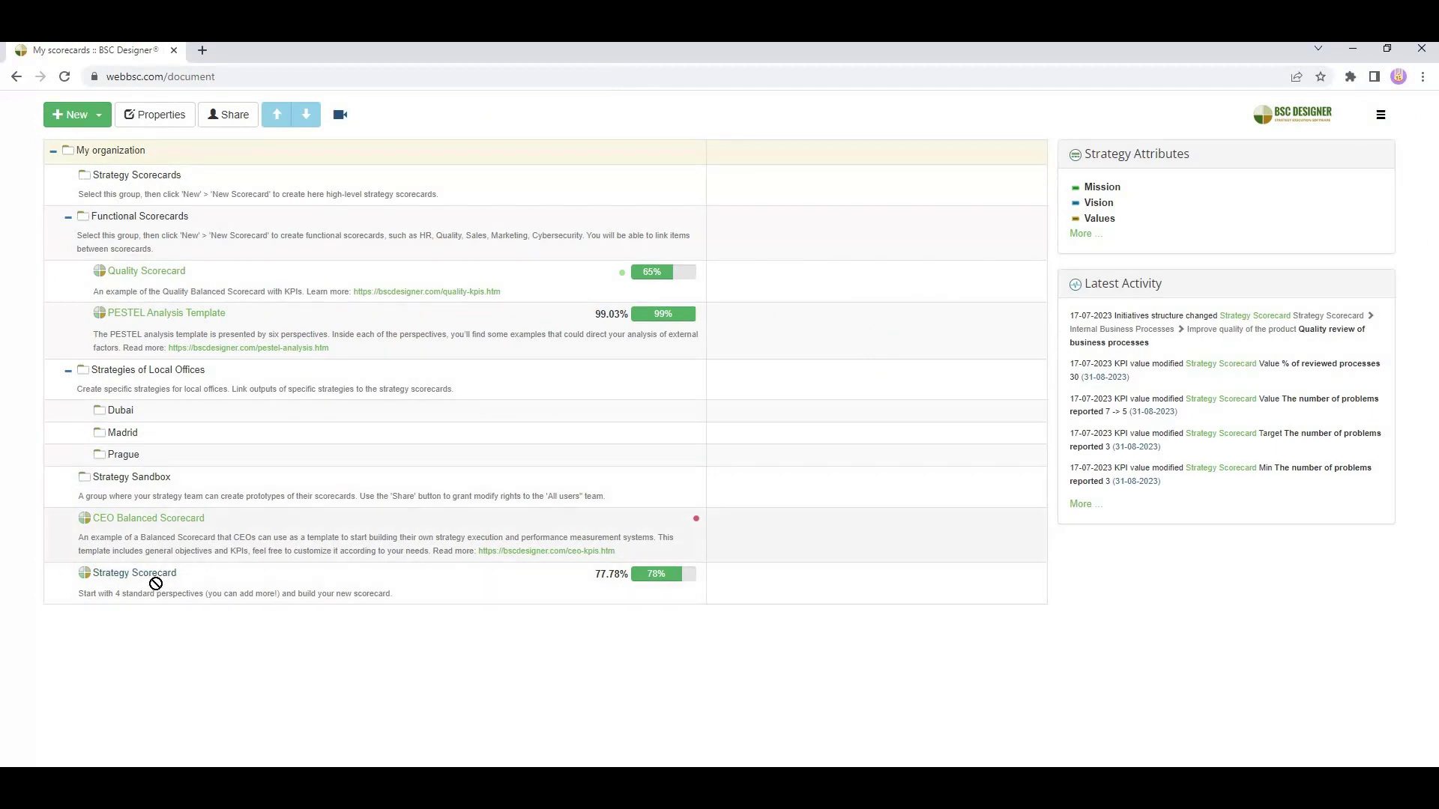
pyautogui.moveTo(155, 577)
pyautogui.mouseDown()
pyautogui.moveTo(361, 629)
pyautogui.moveTo(173, 528)
pyautogui.mouseUp()
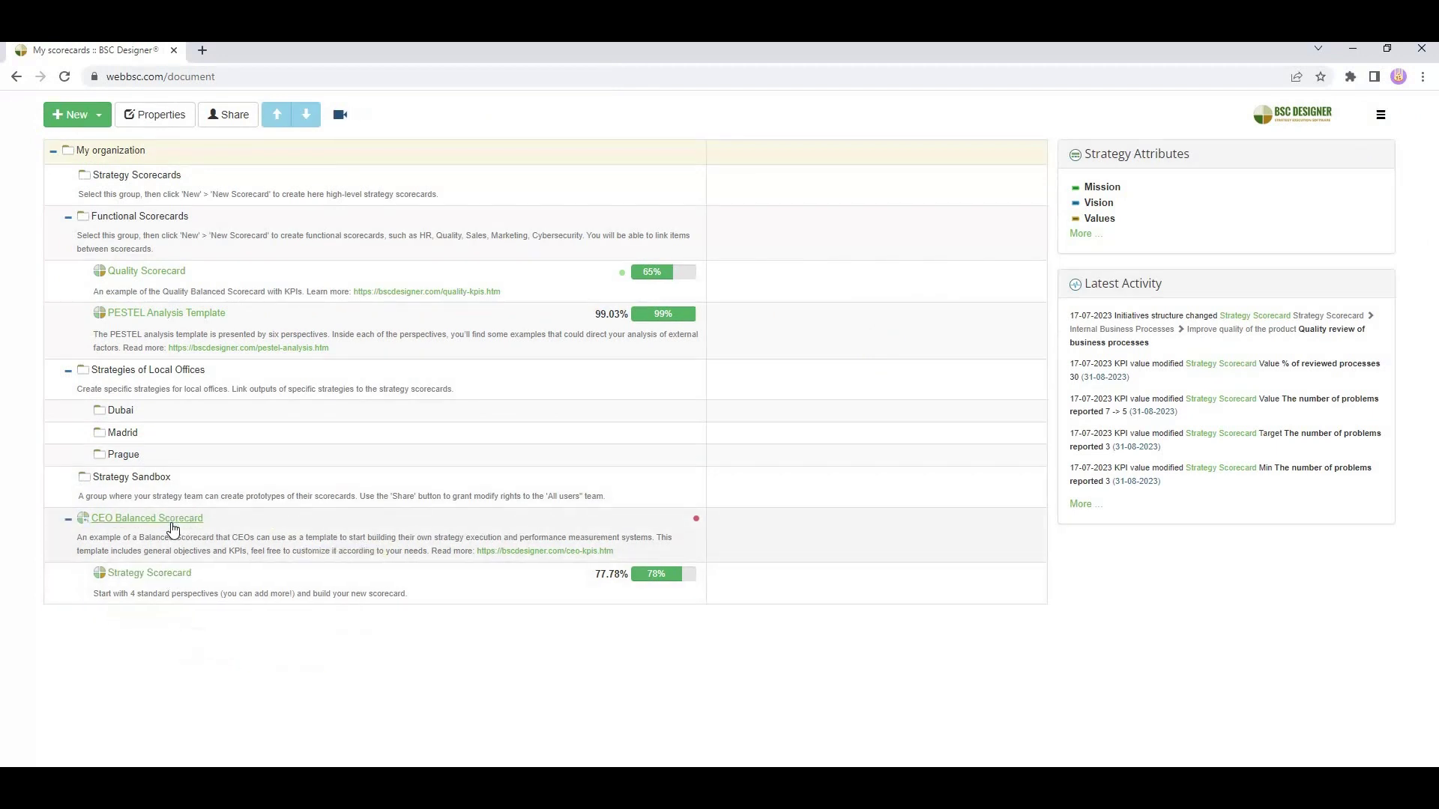
pyautogui.click(172, 528)
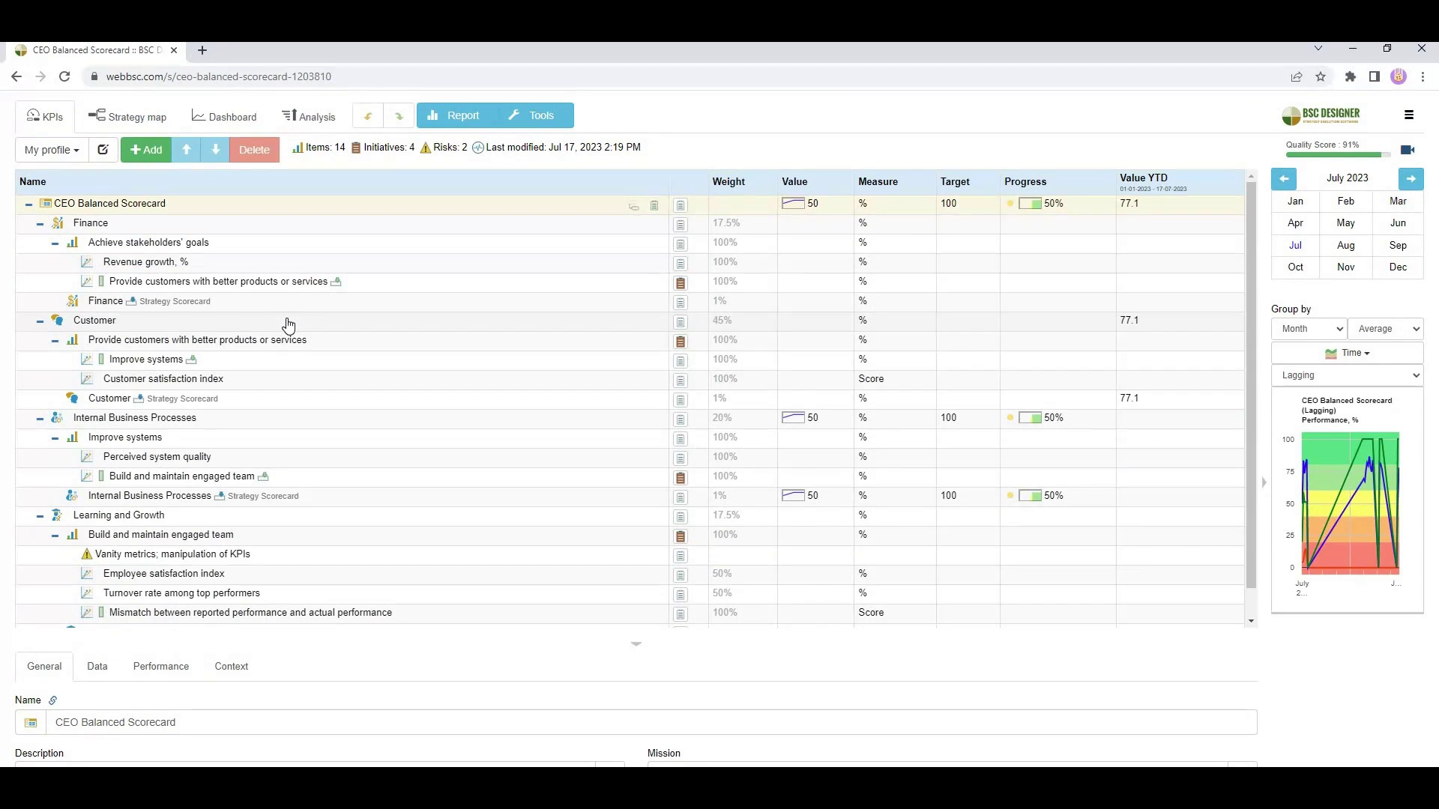
pyautogui.click(282, 306)
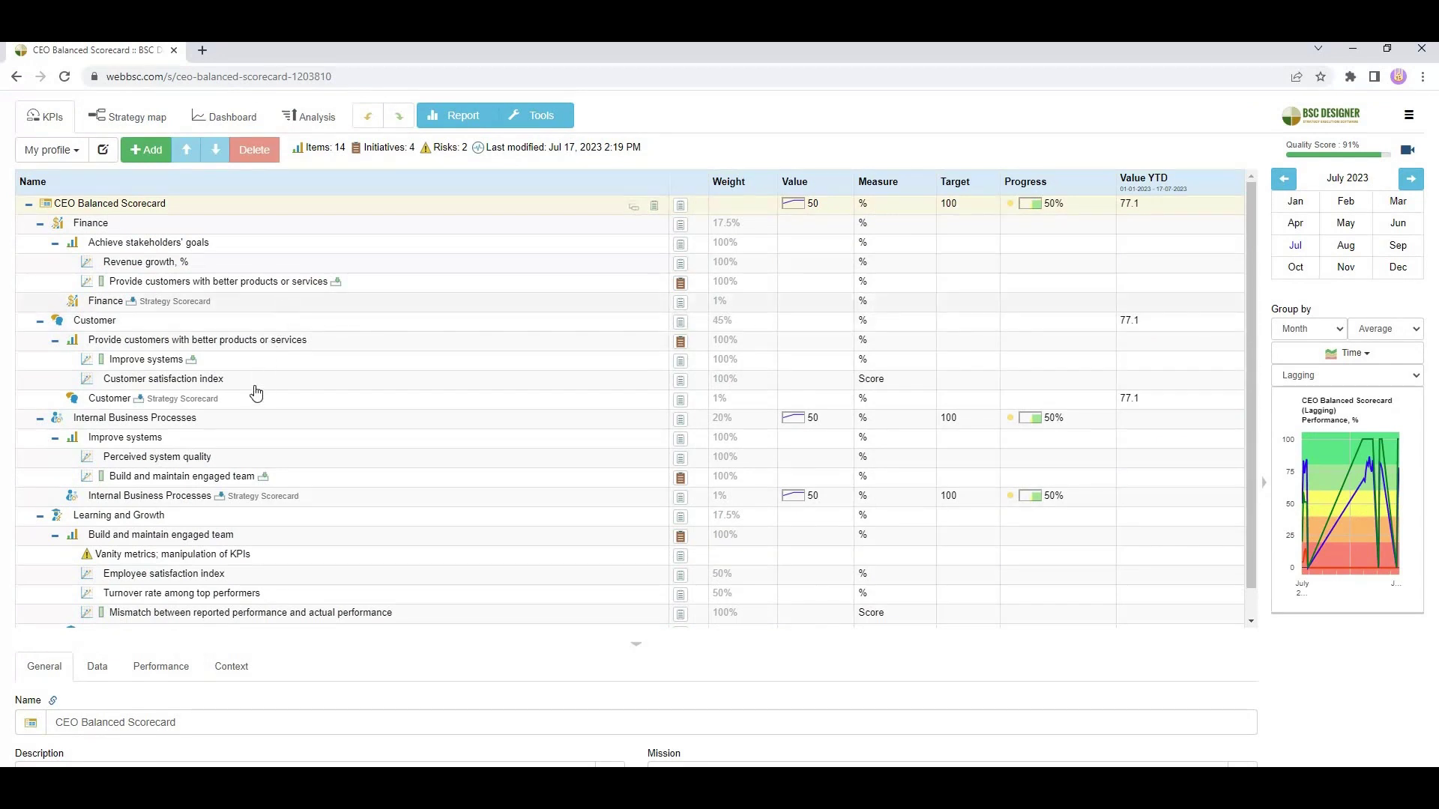
pyautogui.click(253, 403)
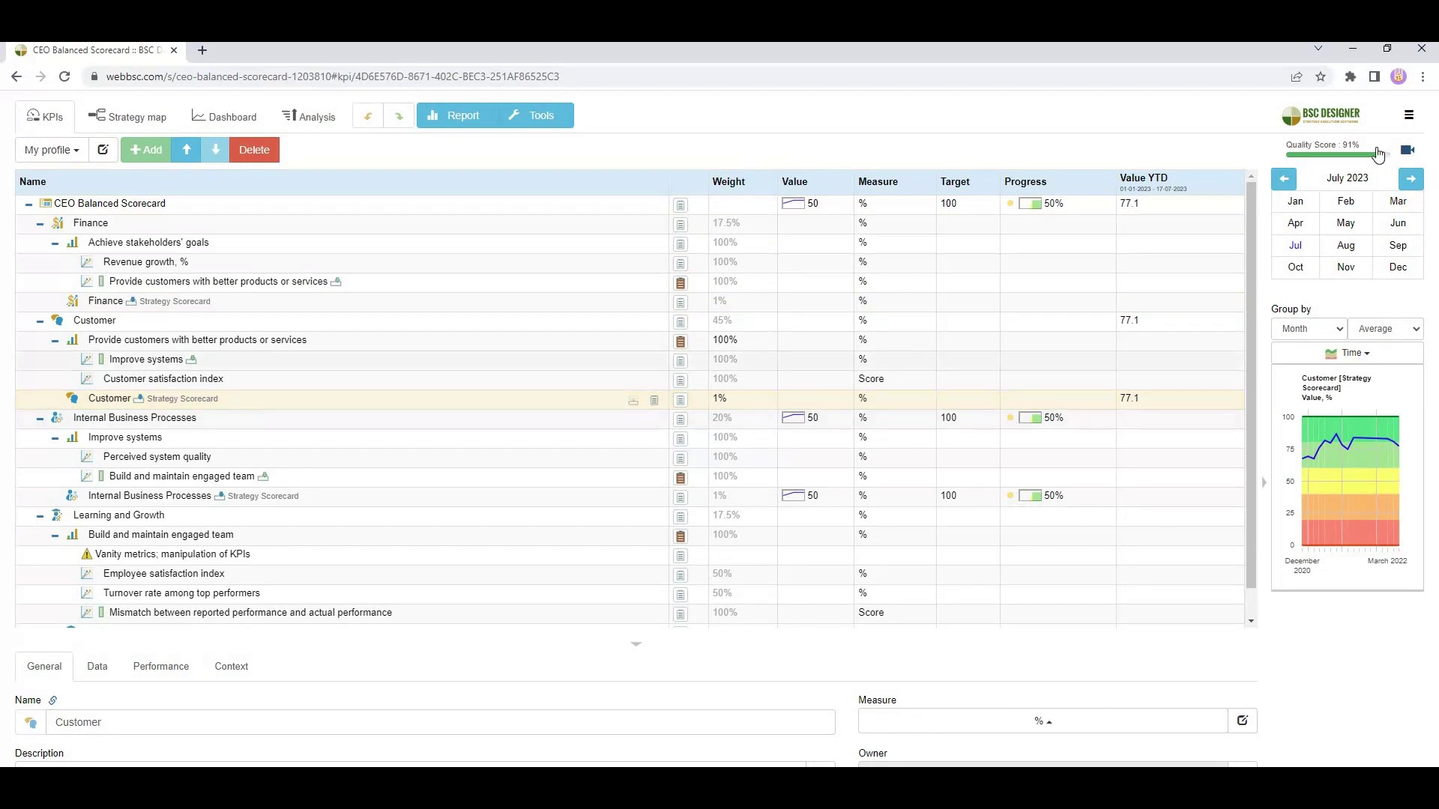
pyautogui.click(1409, 115)
# - Reopen Strategy Scorecard from the My scorecards list
pyautogui.click(1344, 143)
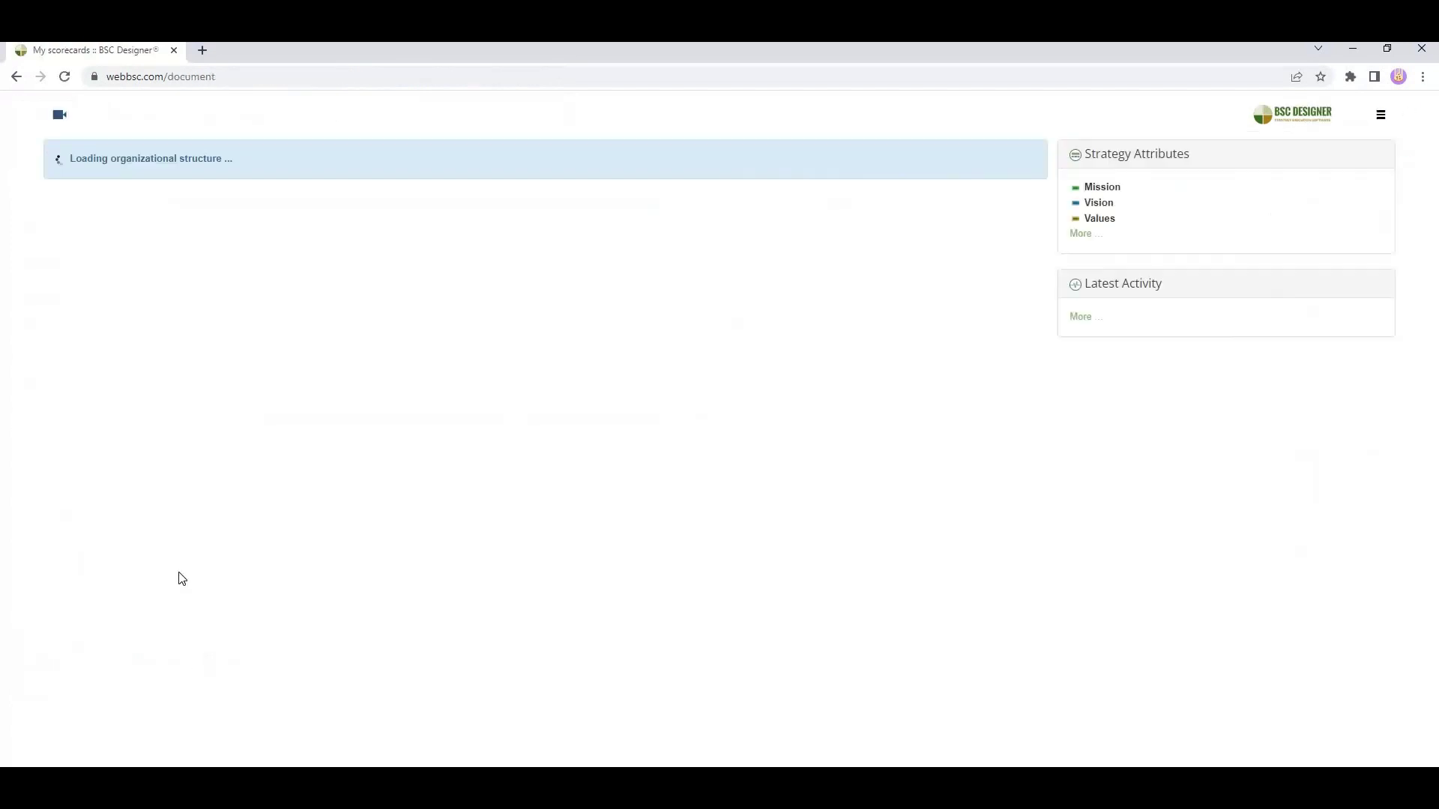
pyautogui.click(180, 577)
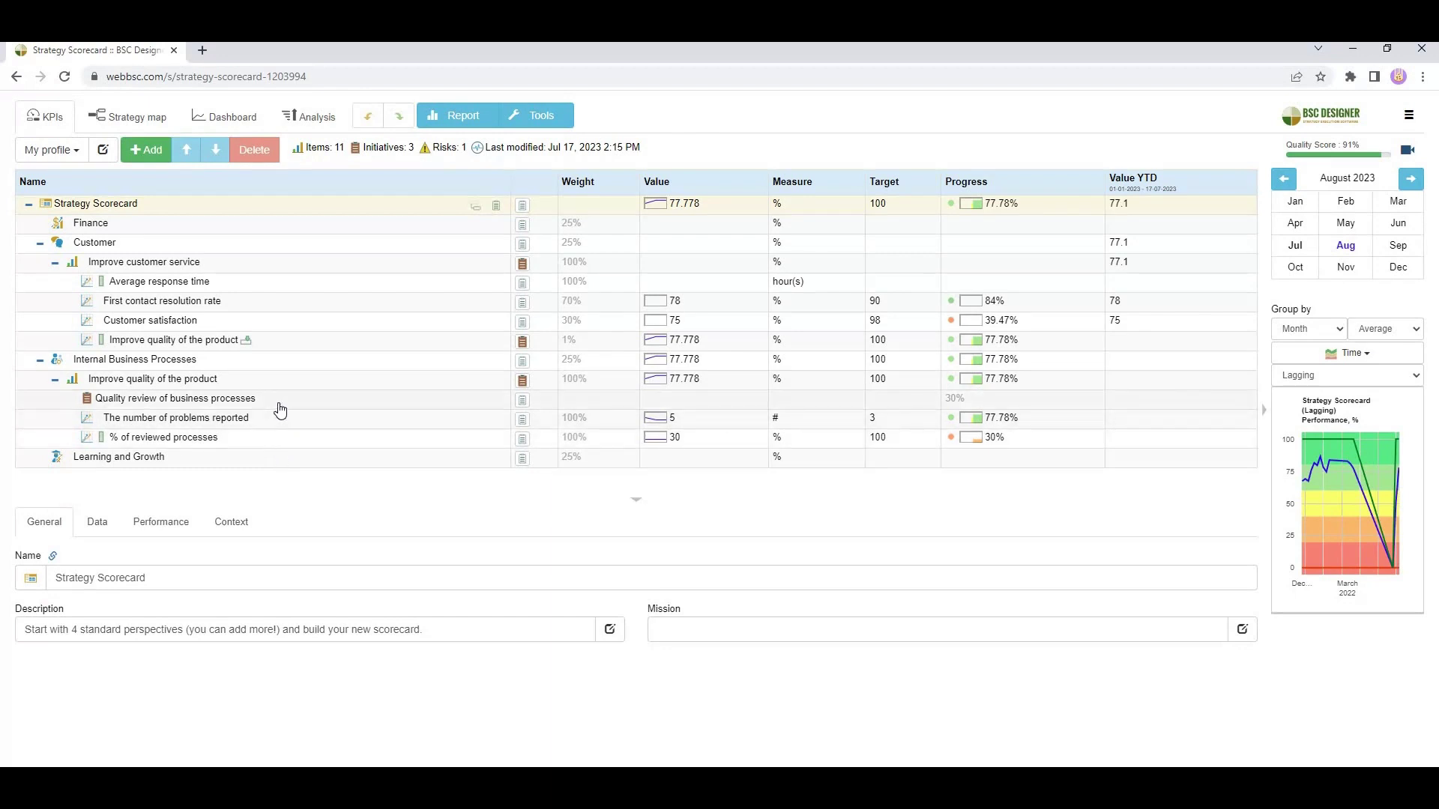
# - View the Strategy Scorecard's strategy map, then go back to My scorecards
pyautogui.click(119, 116)
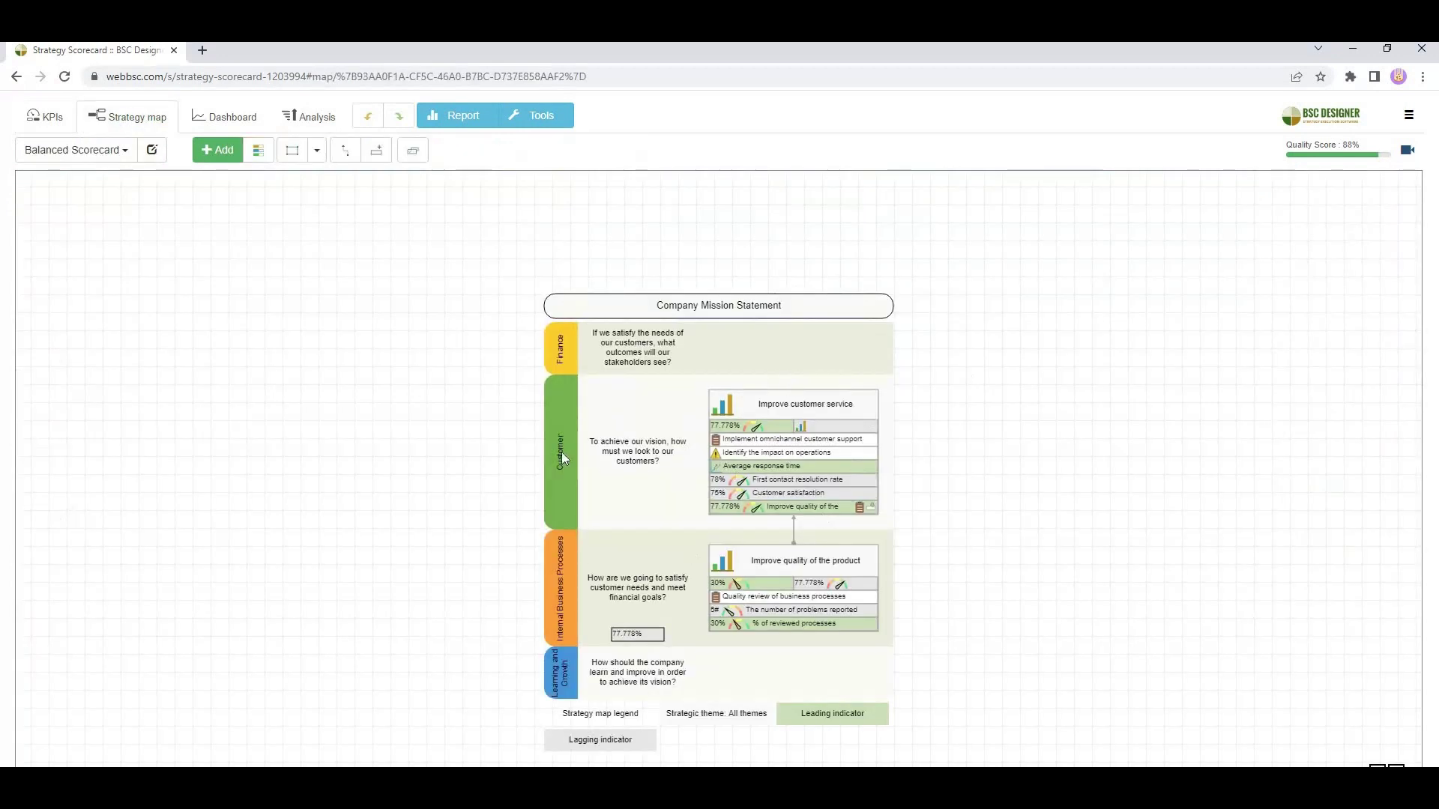
pyautogui.click(1409, 115)
pyautogui.click(1349, 142)
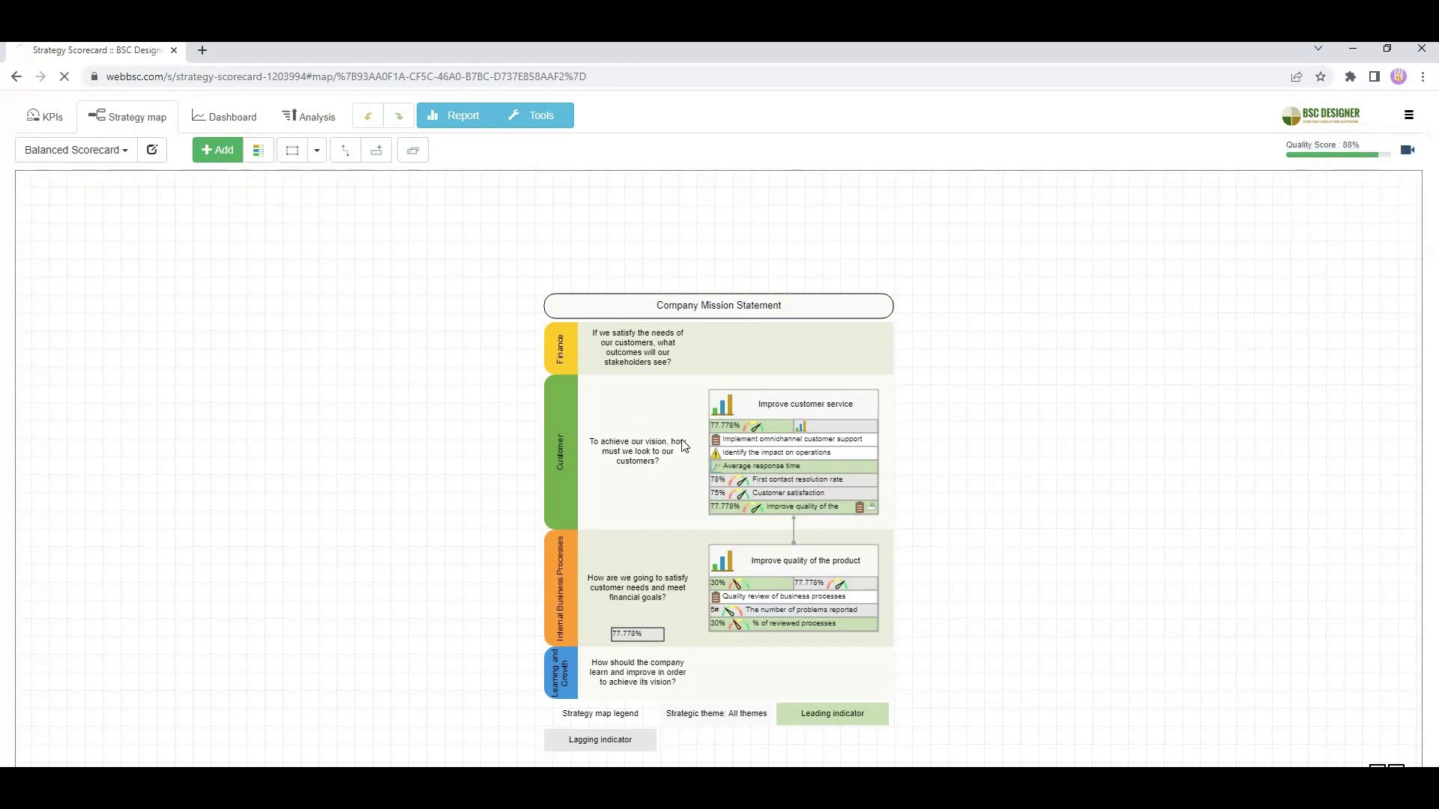